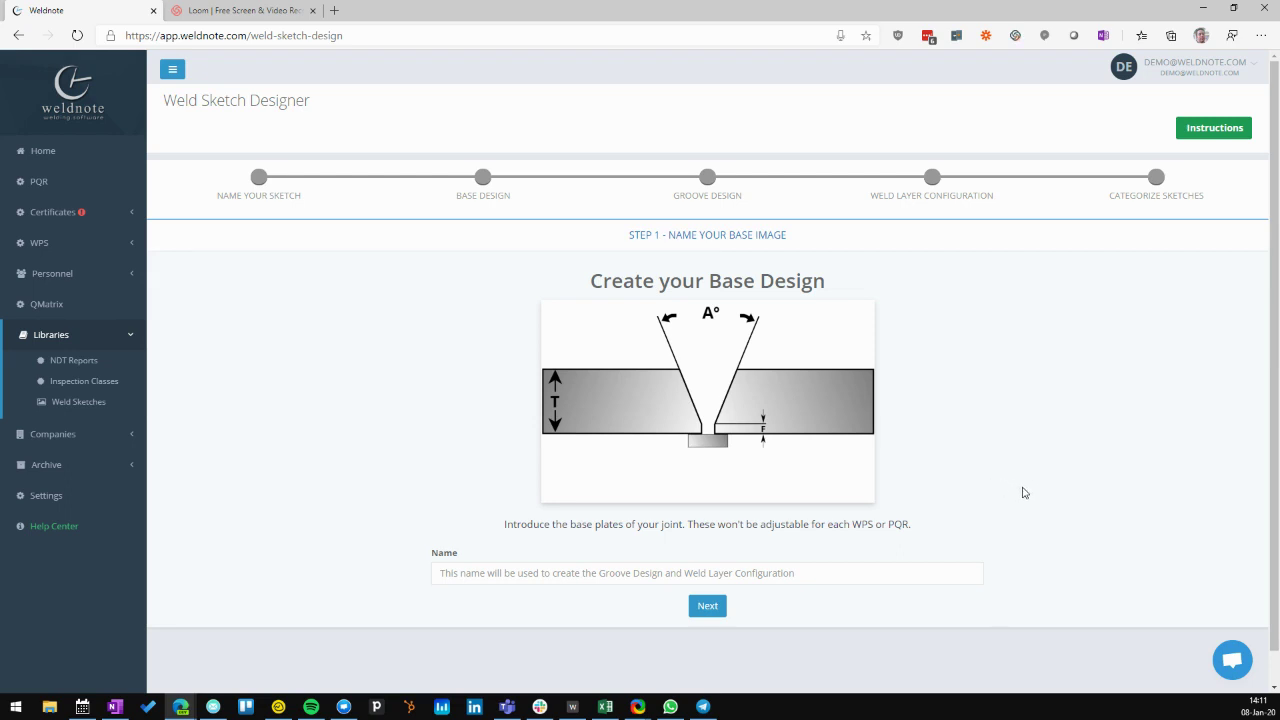
Step: Enter 'Weld Sketch BW 001' as the new weld sketch's name
{"action": "left_click", "coordinate": [647, 577]}
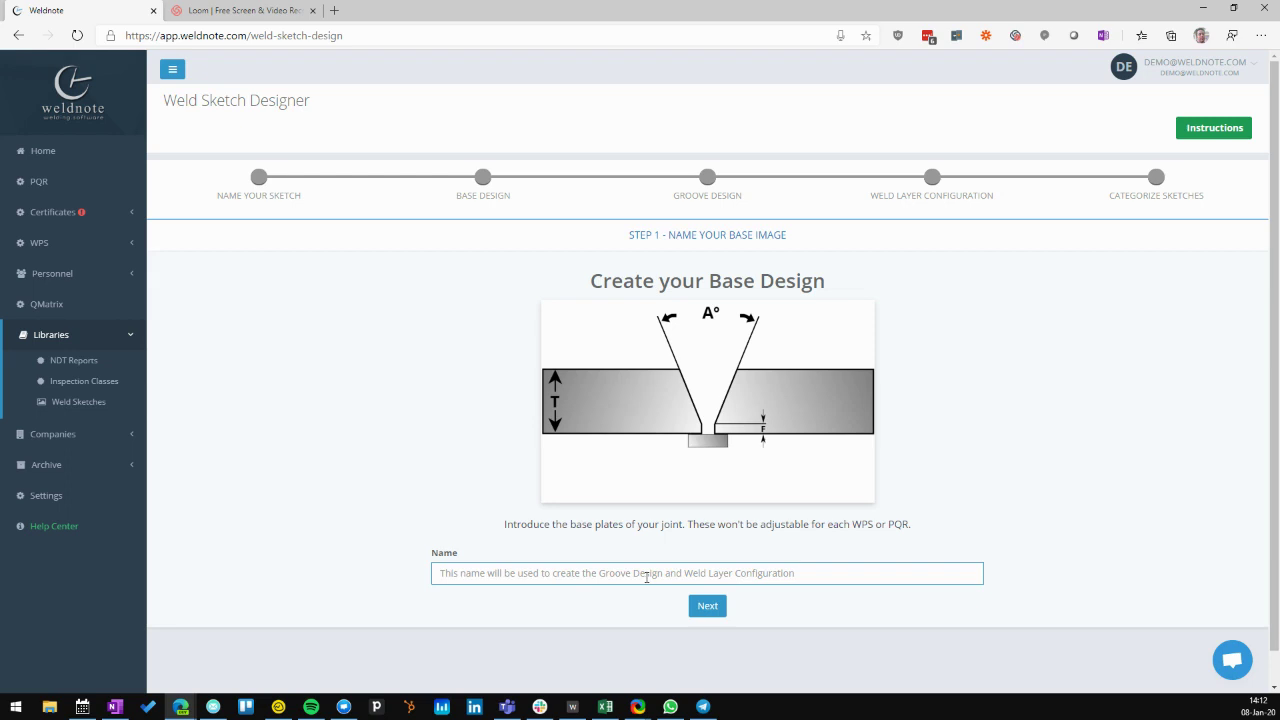
{"action": "type", "text": "Weld Sketch BW 001"}
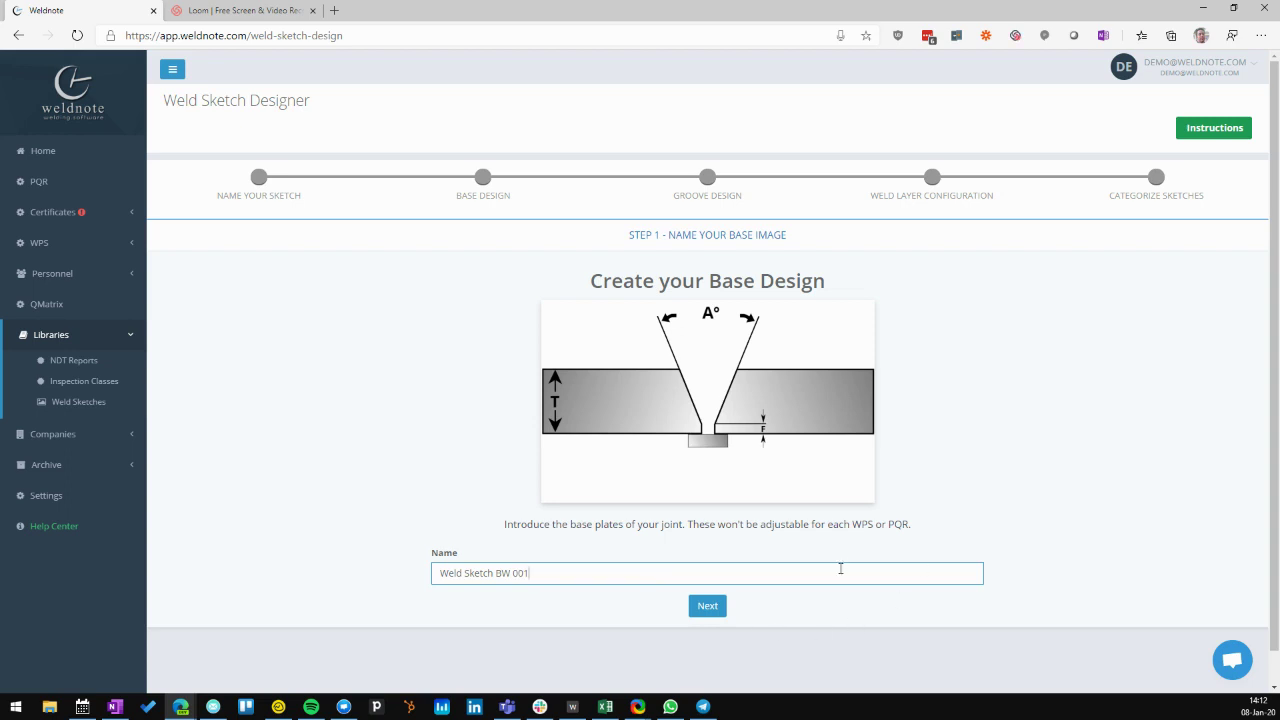
Step: Continue to base design and add the standard V-groove-right plate, enlarged and shifted right
{"action": "left_click", "coordinate": [709, 612]}
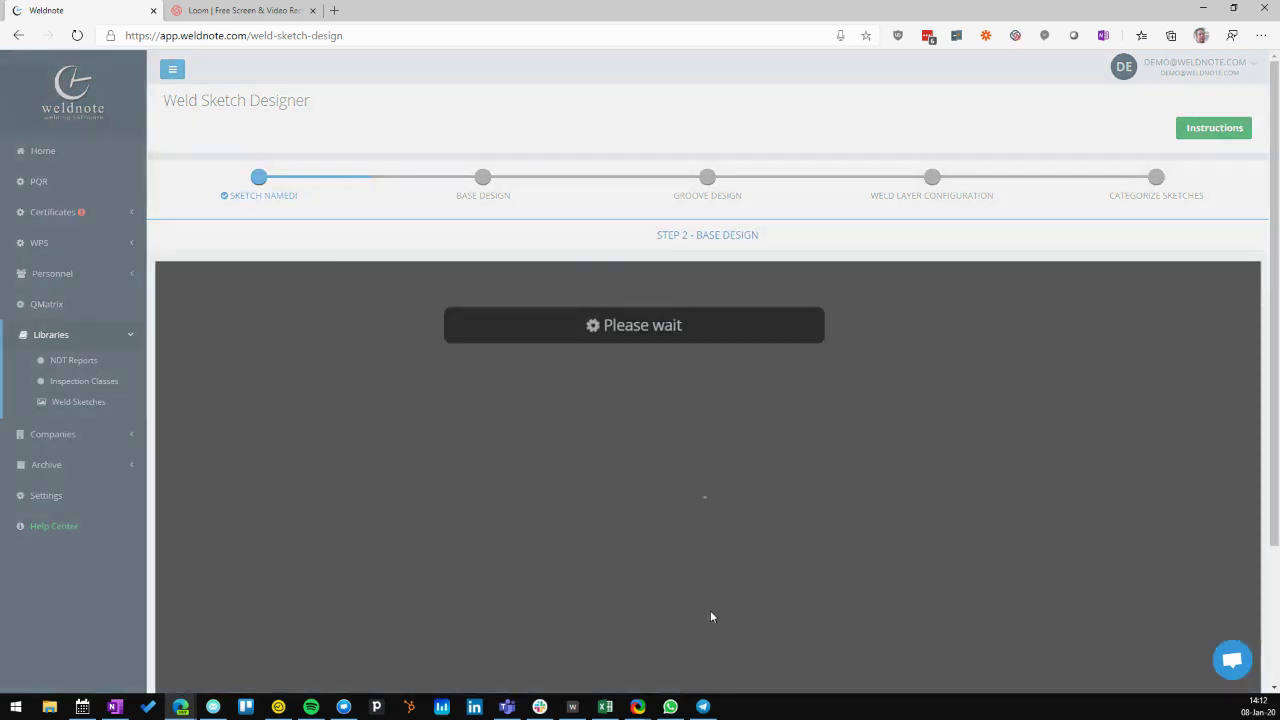
{"action": "scroll", "coordinate": [455, 330], "scroll_direction": "down", "scroll_amount": 1}
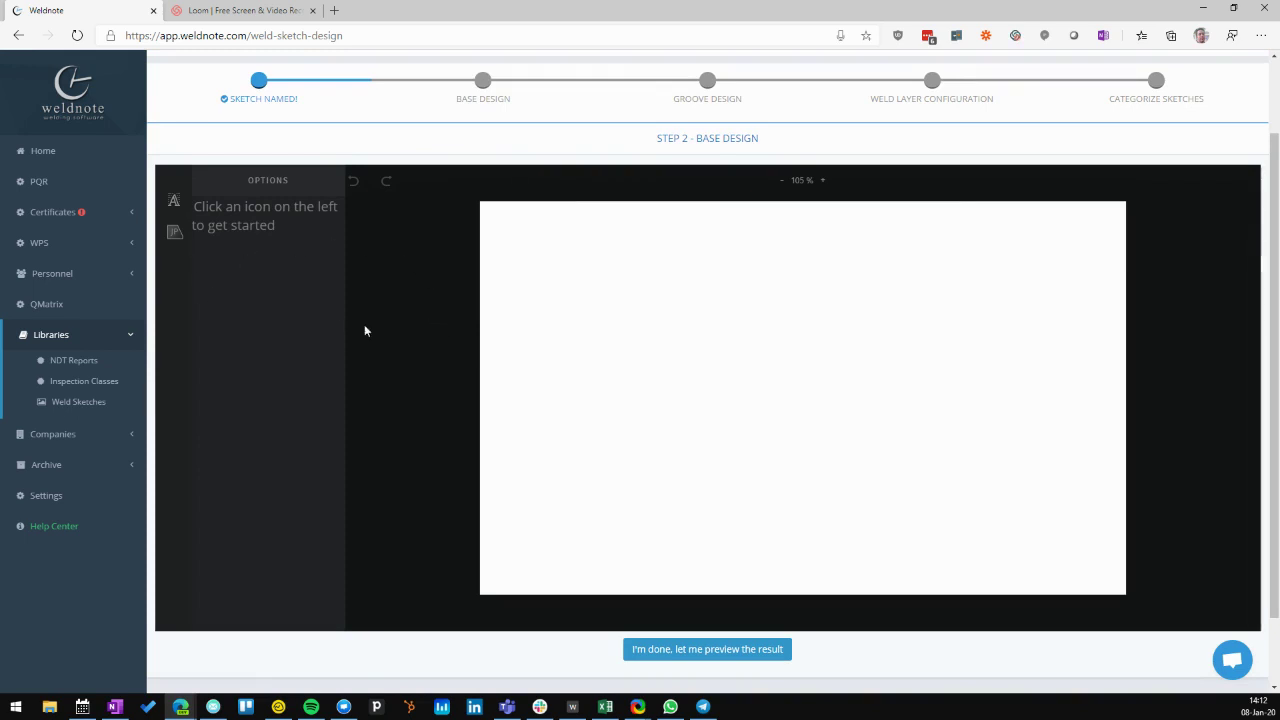
{"action": "left_click", "coordinate": [176, 234]}
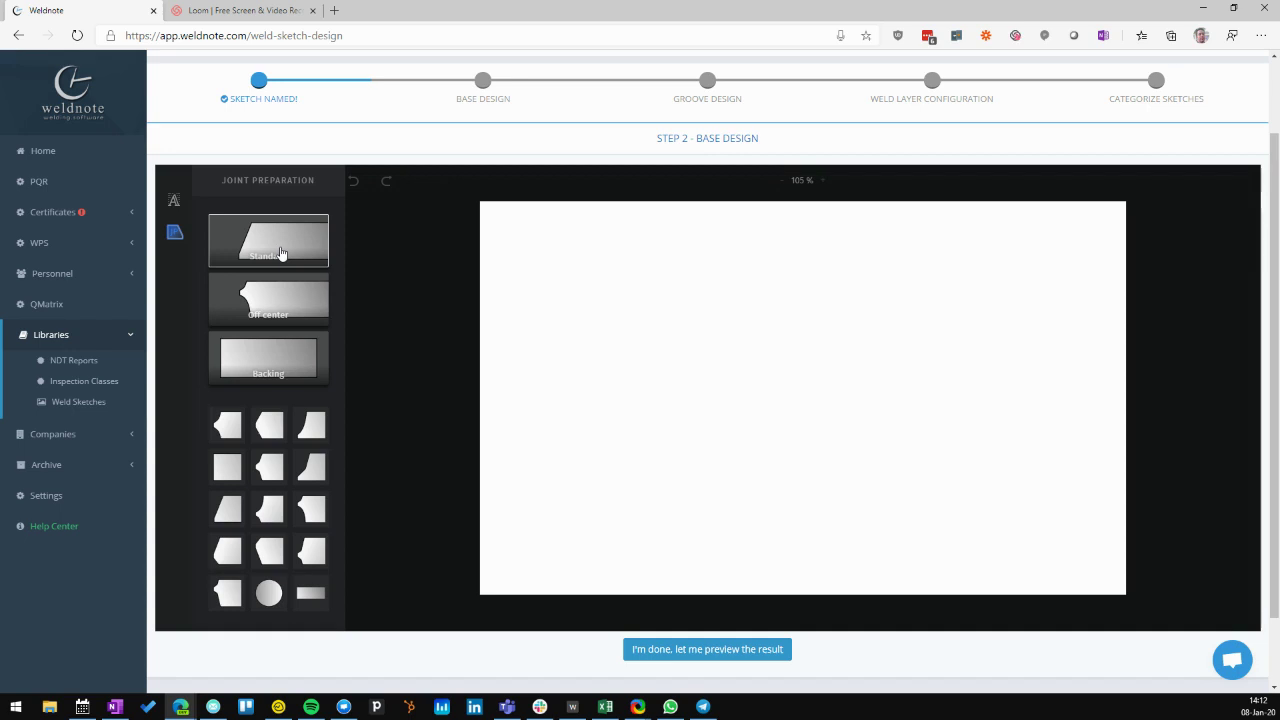
{"action": "left_click", "coordinate": [281, 254]}
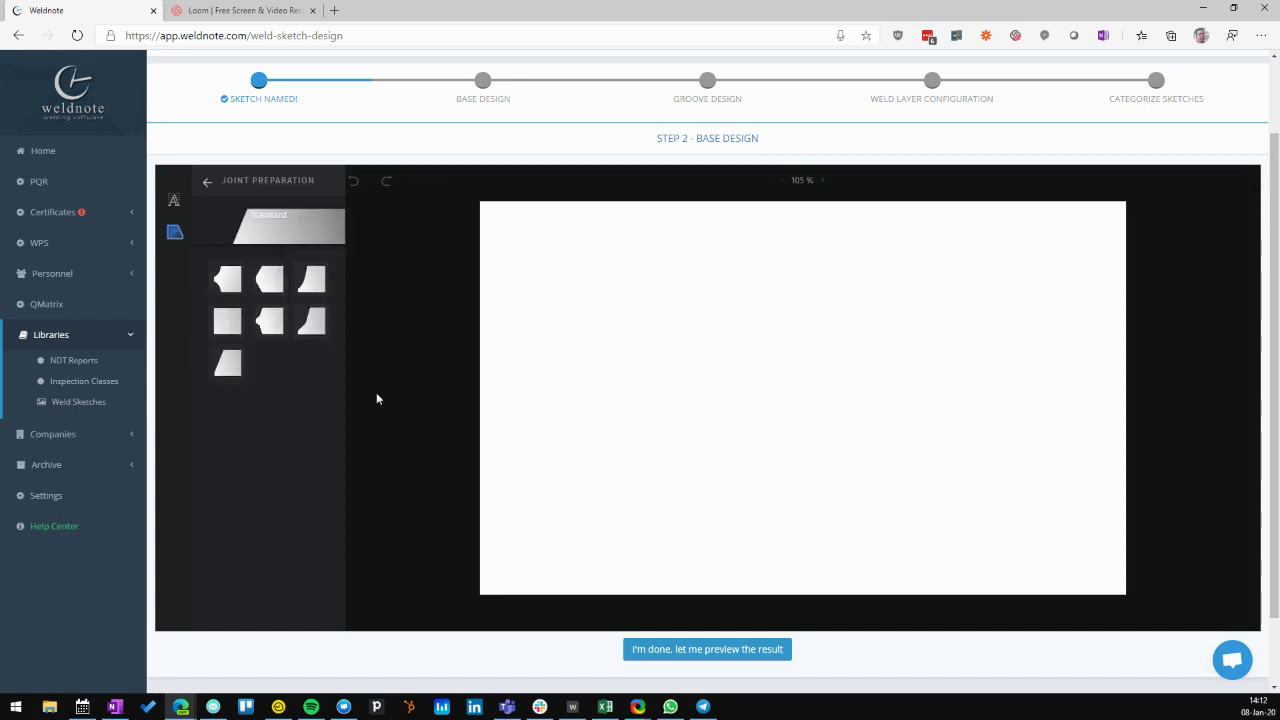
{"action": "left_click", "coordinate": [228, 363]}
{"action": "left_click_drag", "start_coordinate": [817, 397], "coordinate": [888, 386]}
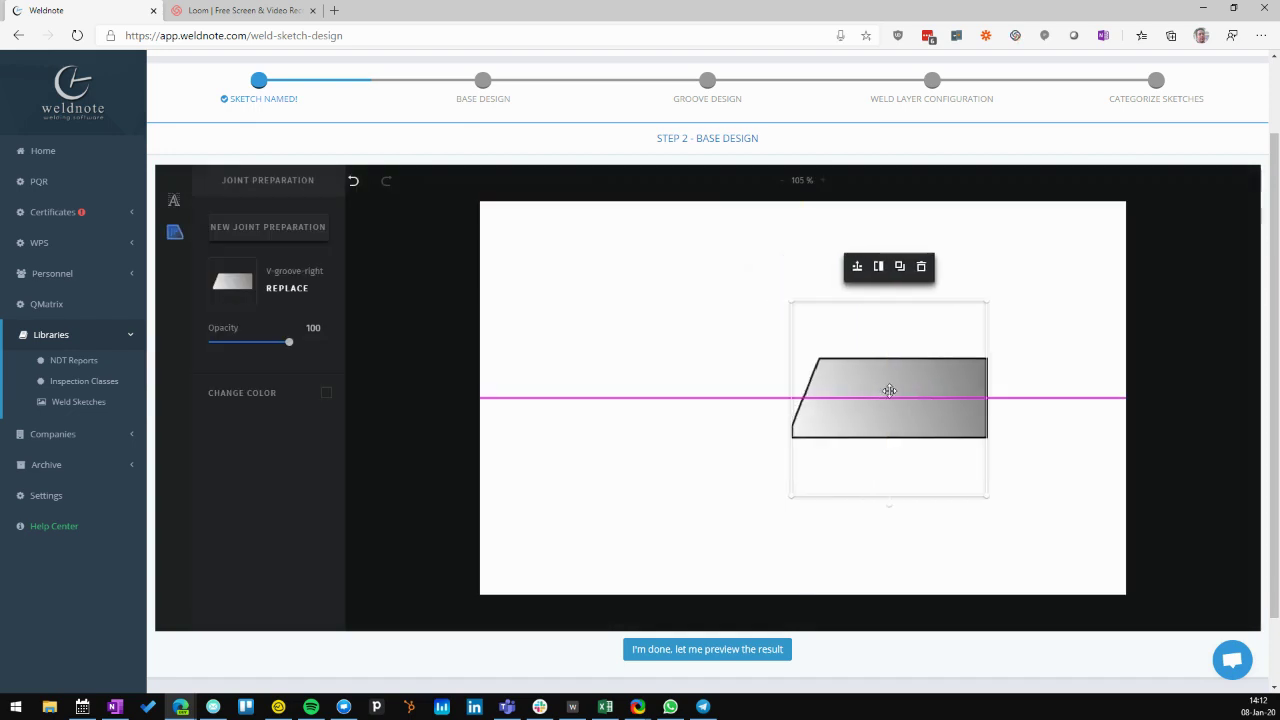
{"action": "left_click_drag", "start_coordinate": [990, 296], "coordinate": [1040, 257]}
{"action": "left_click_drag", "start_coordinate": [907, 415], "coordinate": [983, 410]}
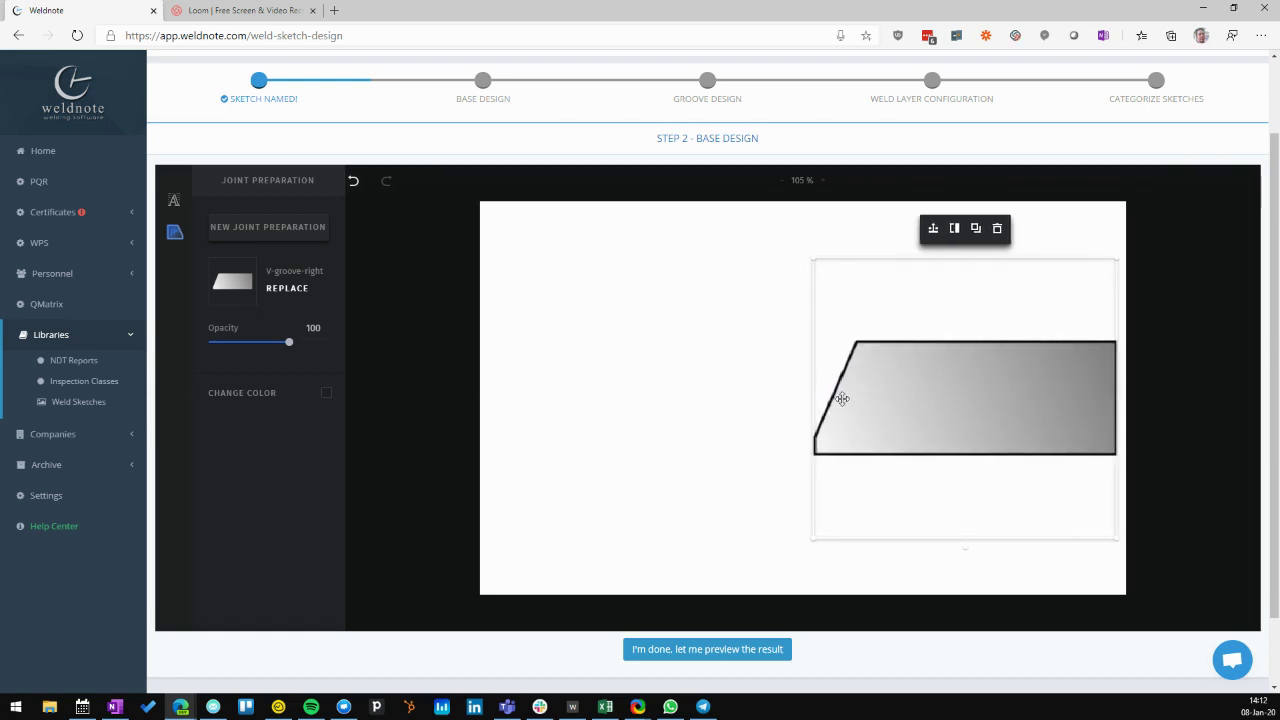
Step: Duplicate the V-groove-right plate, move the copy left and mirror it to face the right plate
{"action": "left_click", "coordinate": [977, 231]}
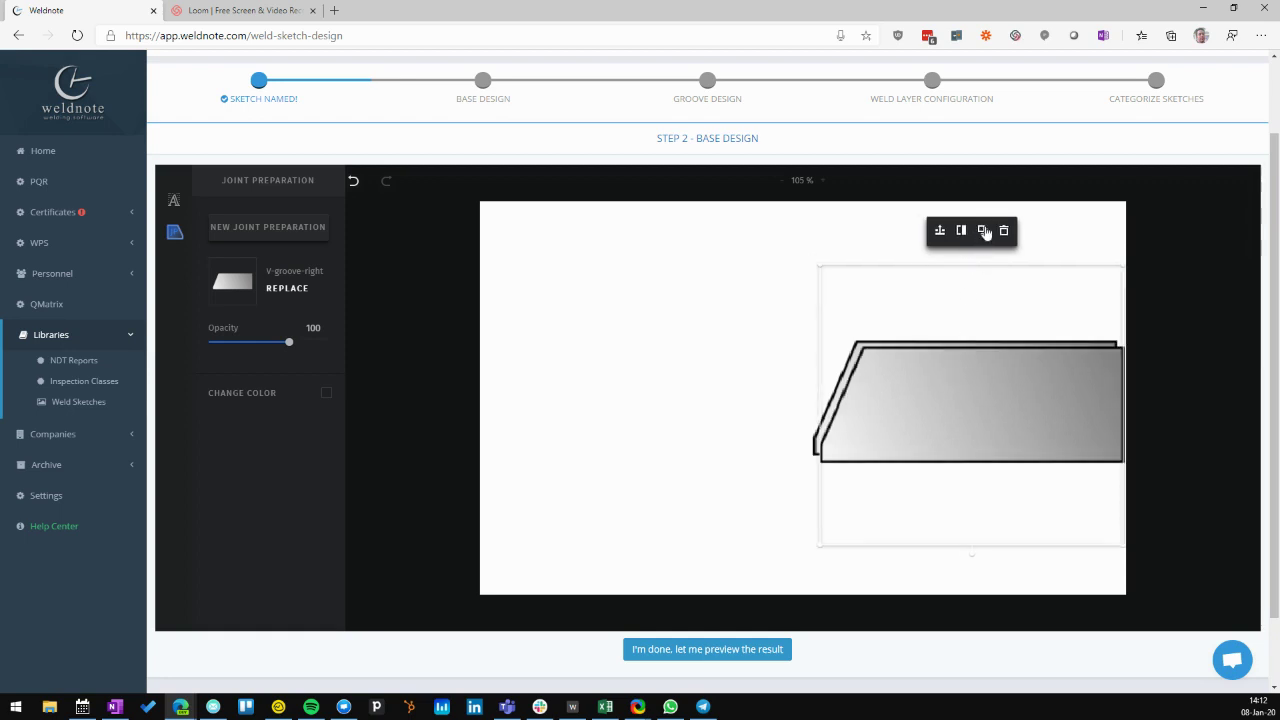
{"action": "left_click_drag", "start_coordinate": [989, 420], "coordinate": [628, 406]}
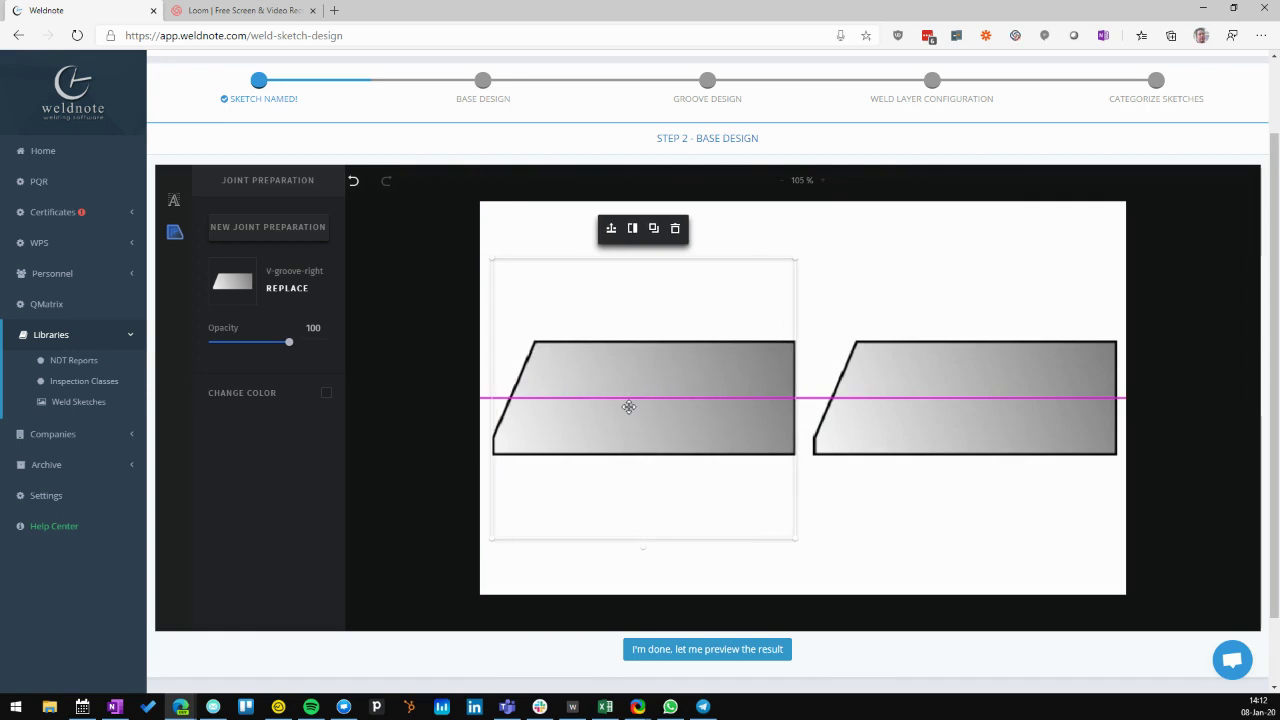
{"action": "right_click", "coordinate": [628, 406]}
{"action": "left_click", "coordinate": [614, 417]}
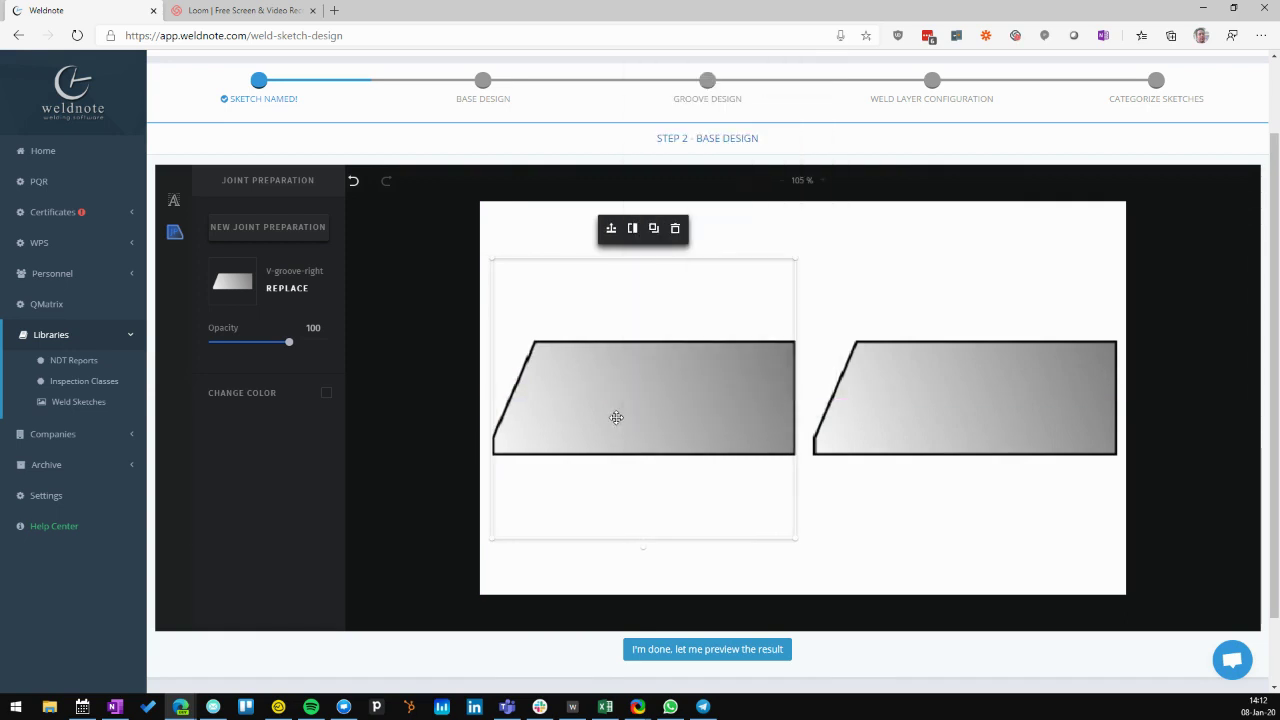
{"action": "left_click", "coordinate": [632, 230]}
{"action": "left_click", "coordinate": [886, 477]}
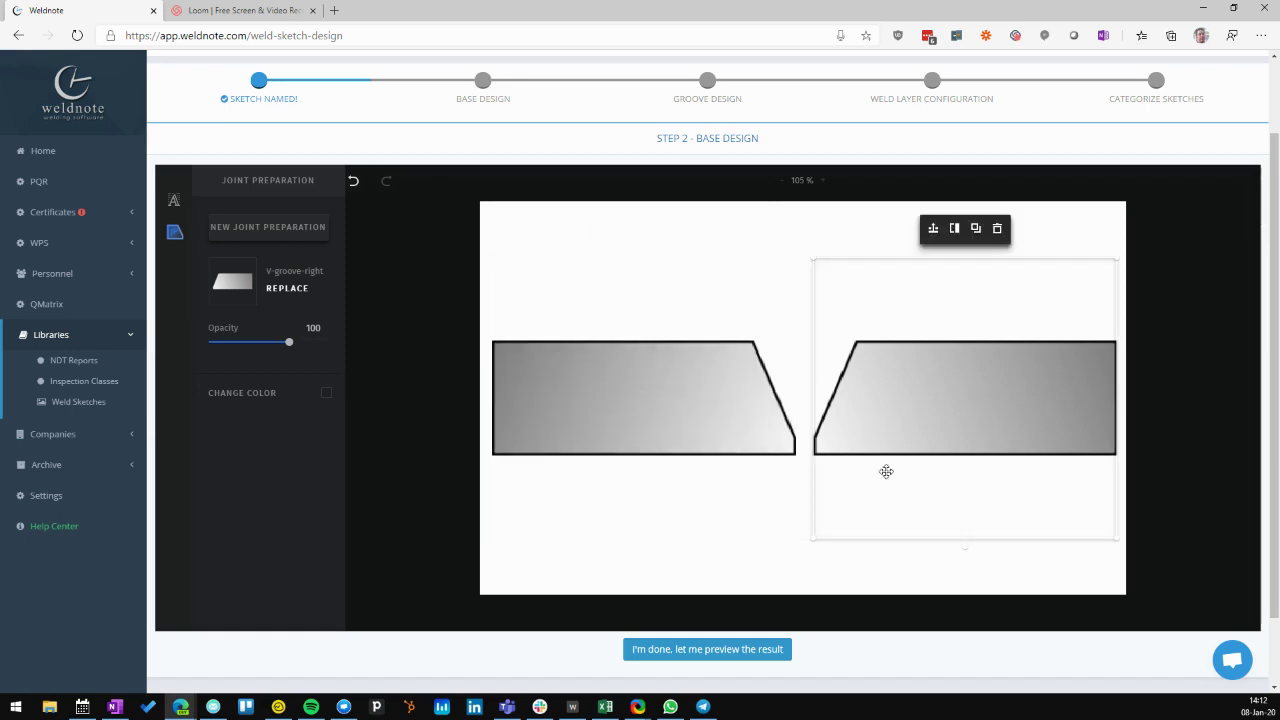
{"action": "left_click", "coordinate": [725, 248]}
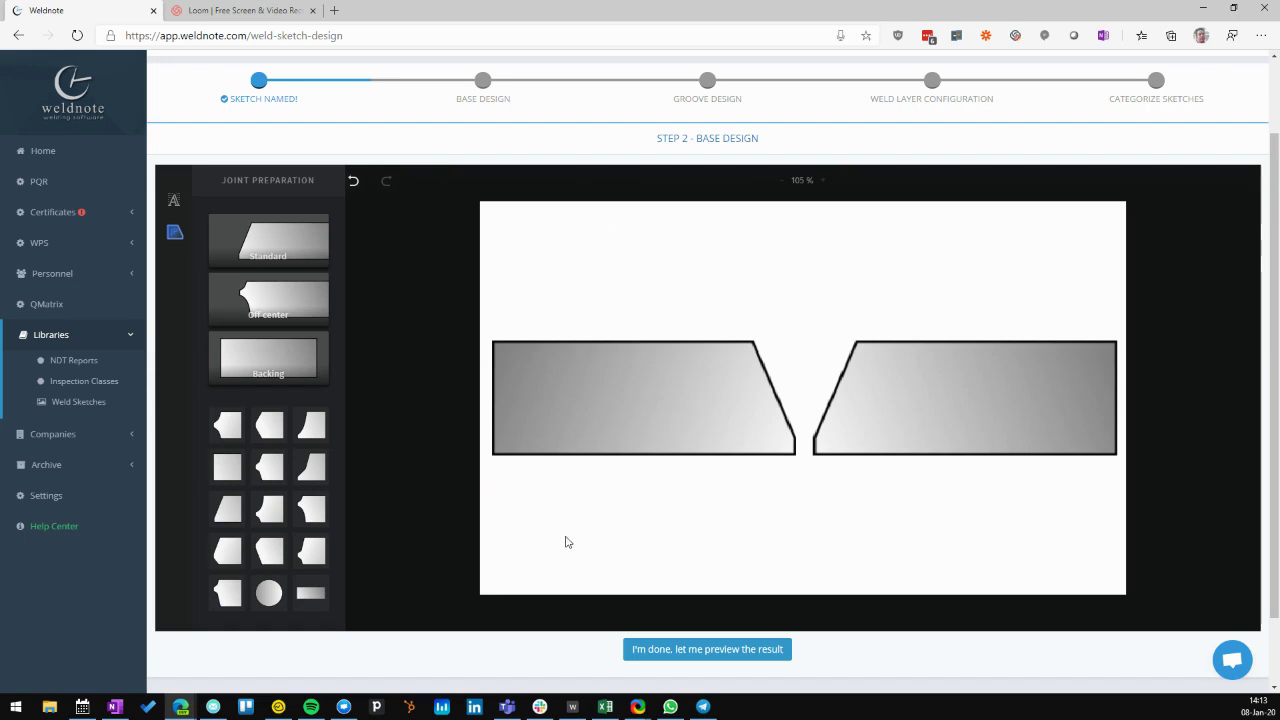
Step: Preview the two-plate base design and confirm it to start Groove Design
{"action": "left_click", "coordinate": [703, 653]}
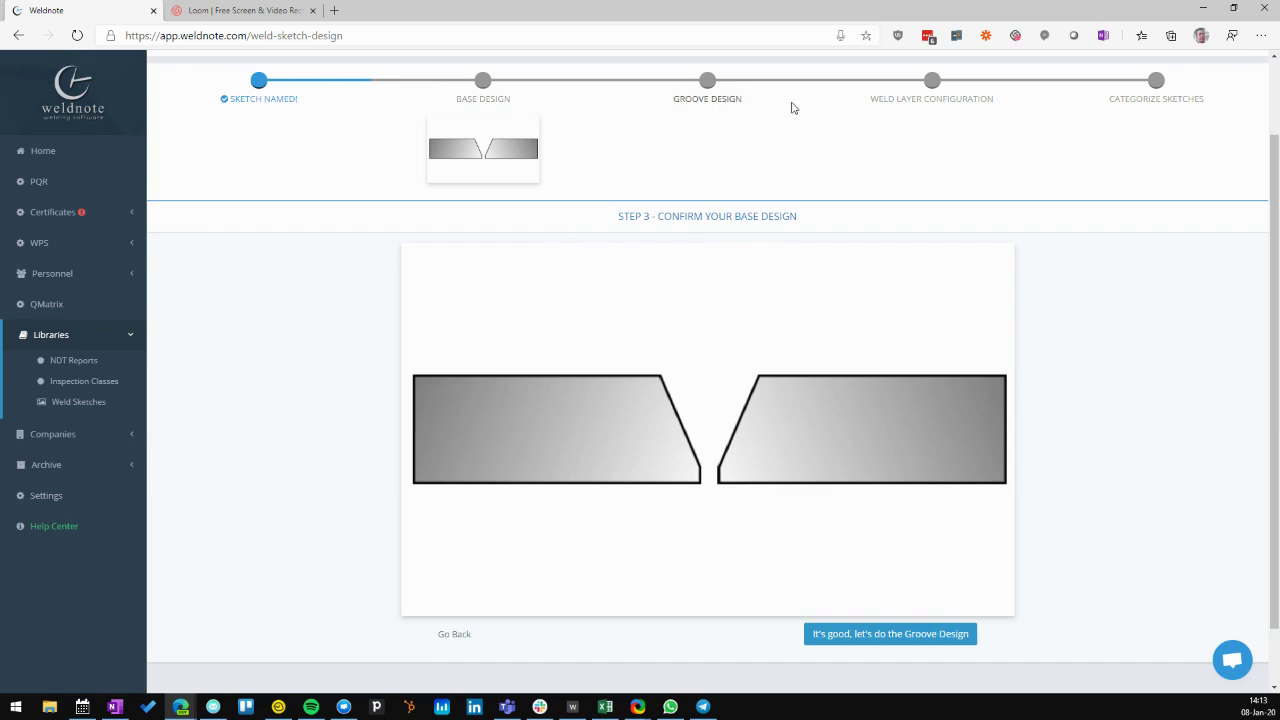
{"action": "left_click", "coordinate": [864, 636]}
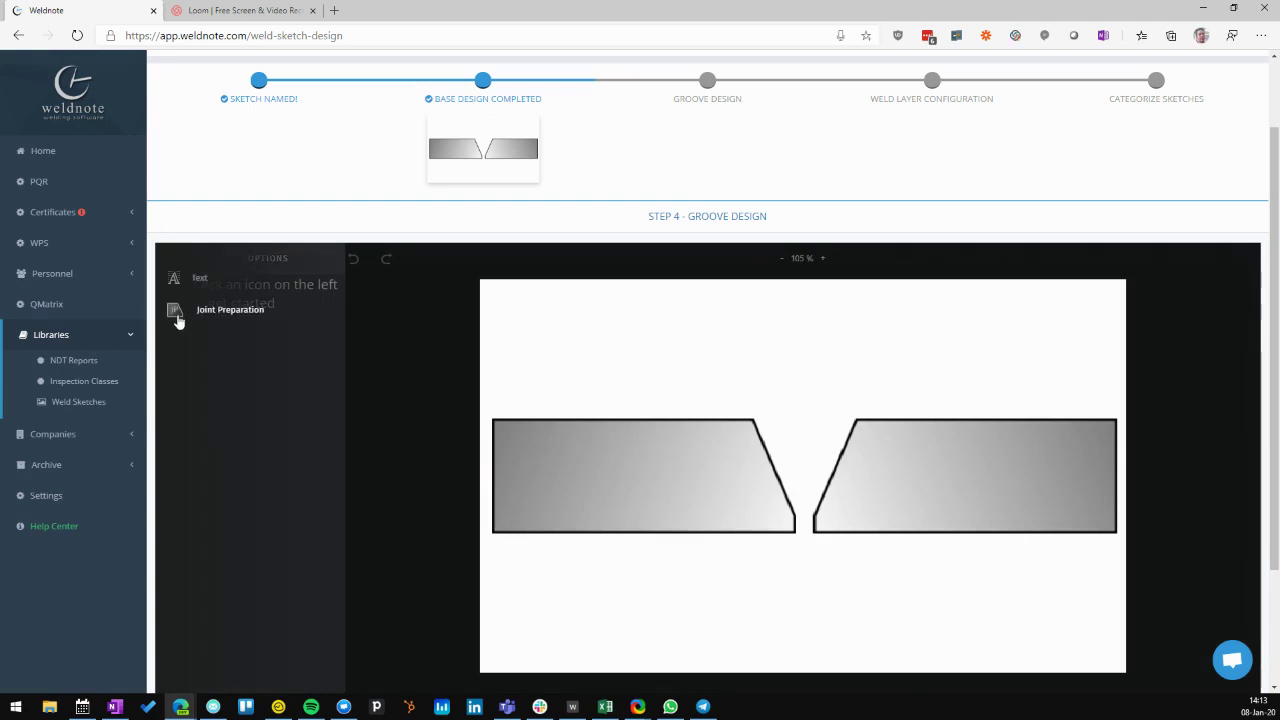
Step: Replace a diagonal dimension graphic with a straight one, rotated horizontal and shrunk to the root gap
{"action": "left_click", "coordinate": [177, 316]}
{"action": "scroll", "coordinate": [380, 400], "scroll_direction": "down", "scroll_amount": 1}
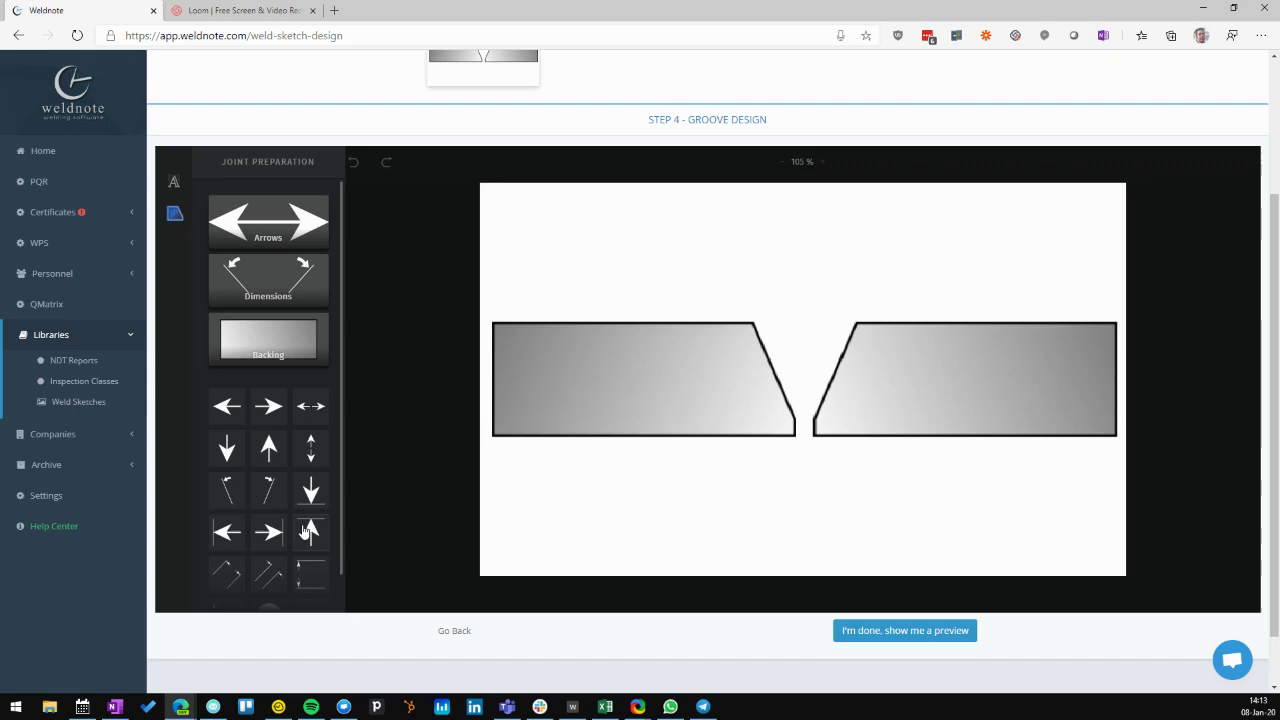
{"action": "left_click", "coordinate": [277, 582]}
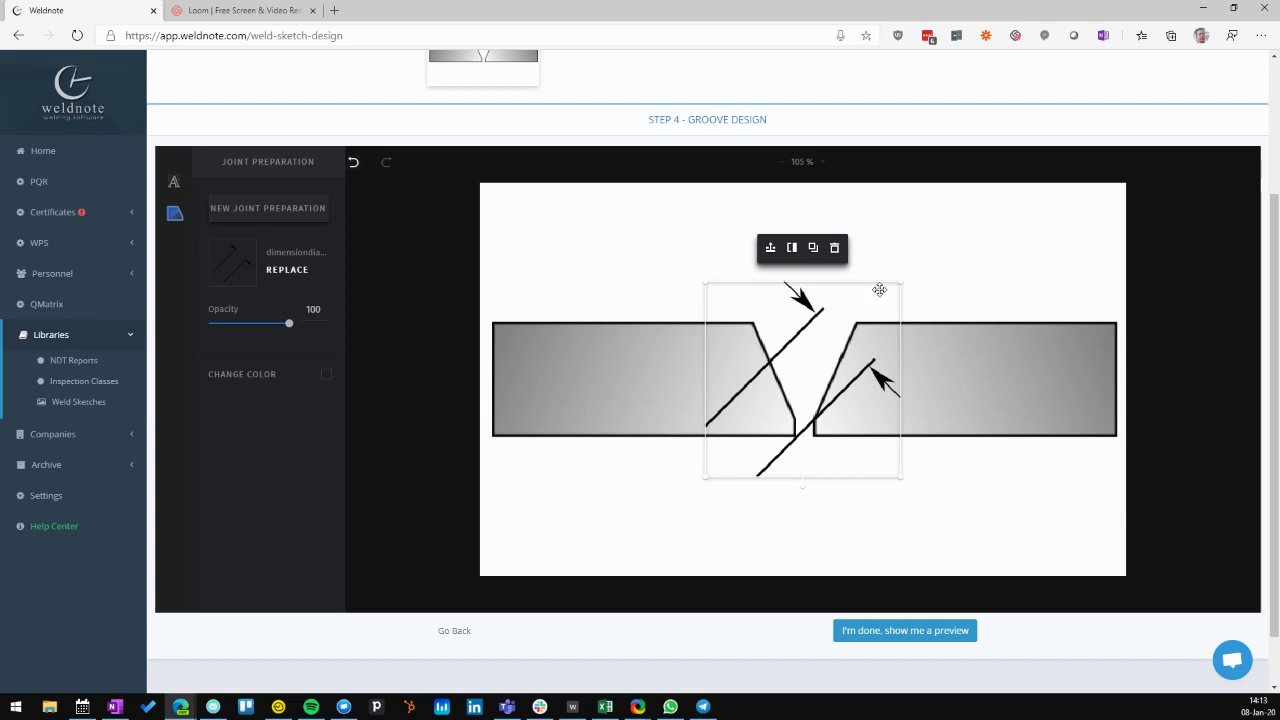
{"action": "left_click", "coordinate": [835, 248]}
{"action": "scroll", "coordinate": [308, 460], "scroll_direction": "down", "scroll_amount": 1}
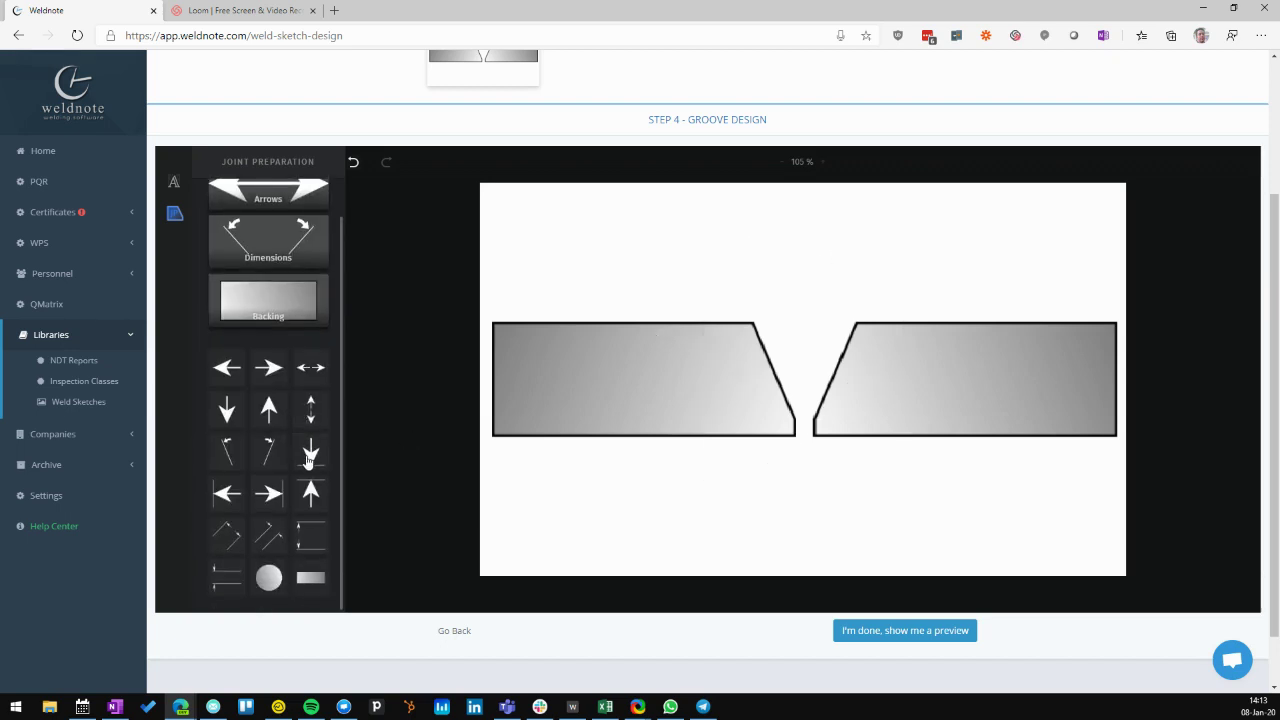
{"action": "left_click", "coordinate": [227, 580]}
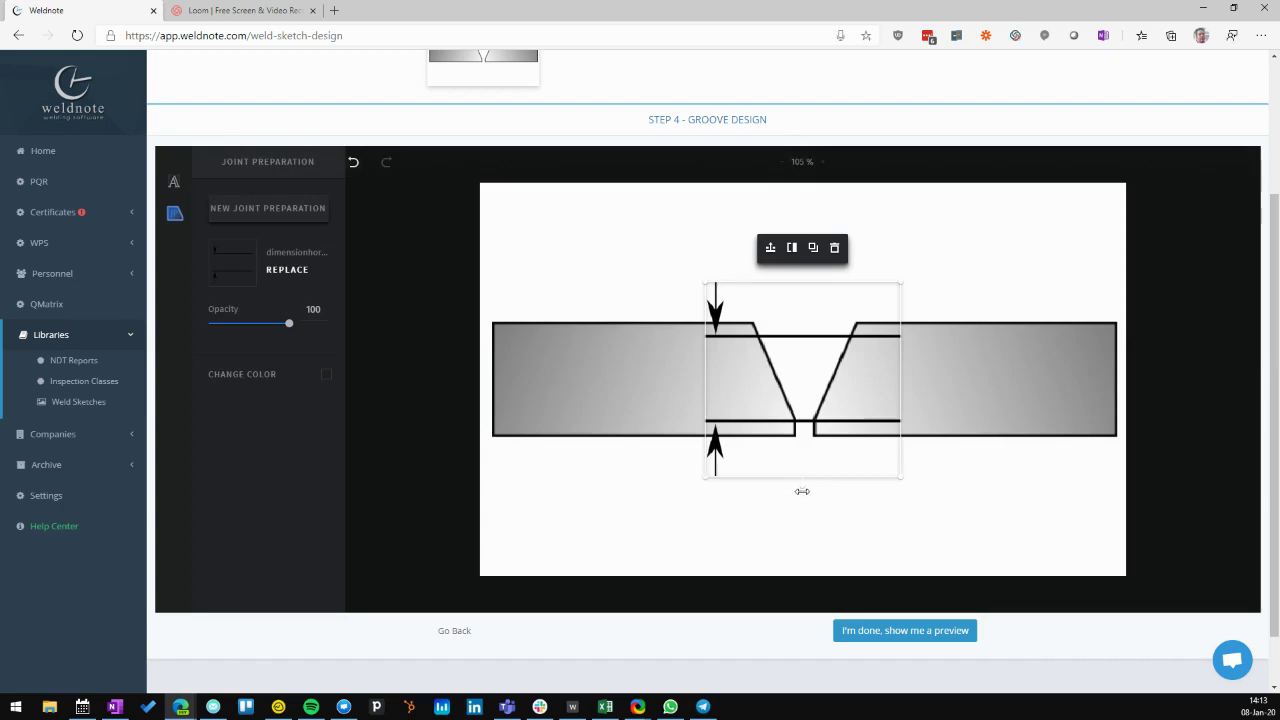
{"action": "left_click_drag", "start_coordinate": [802, 491], "coordinate": [856, 393]}
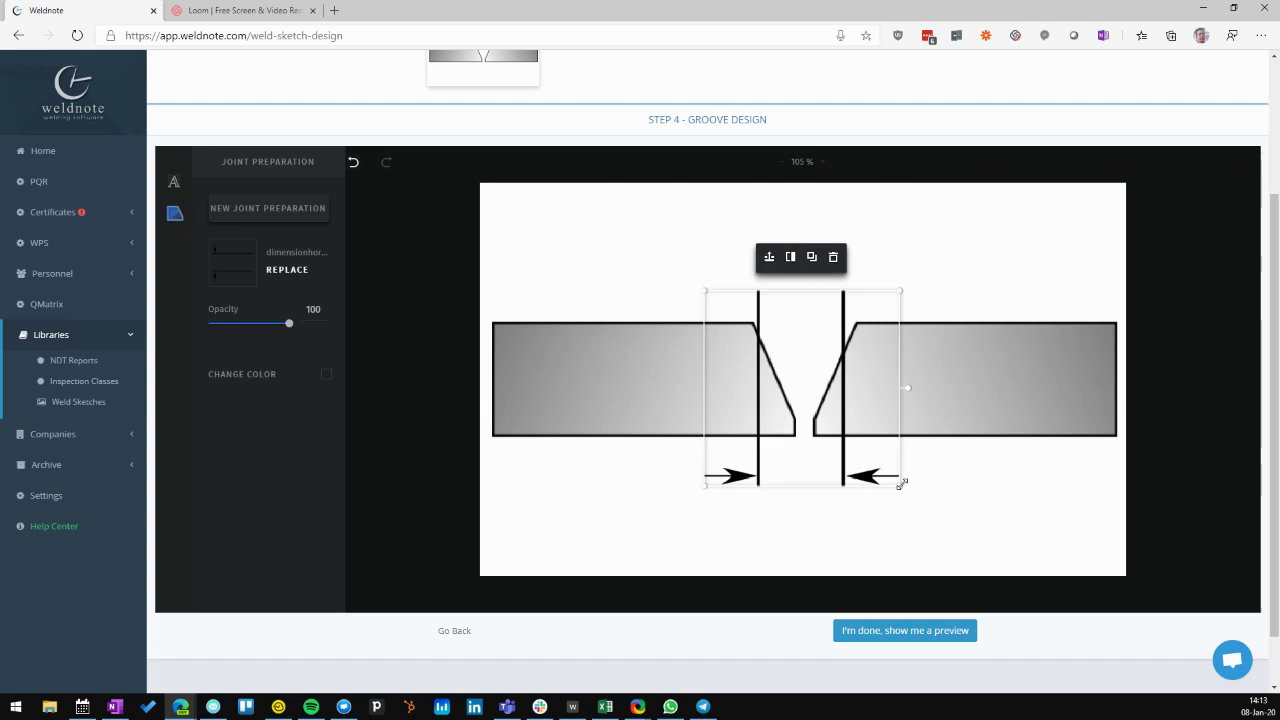
{"action": "left_click_drag", "start_coordinate": [902, 483], "coordinate": [826, 480]}
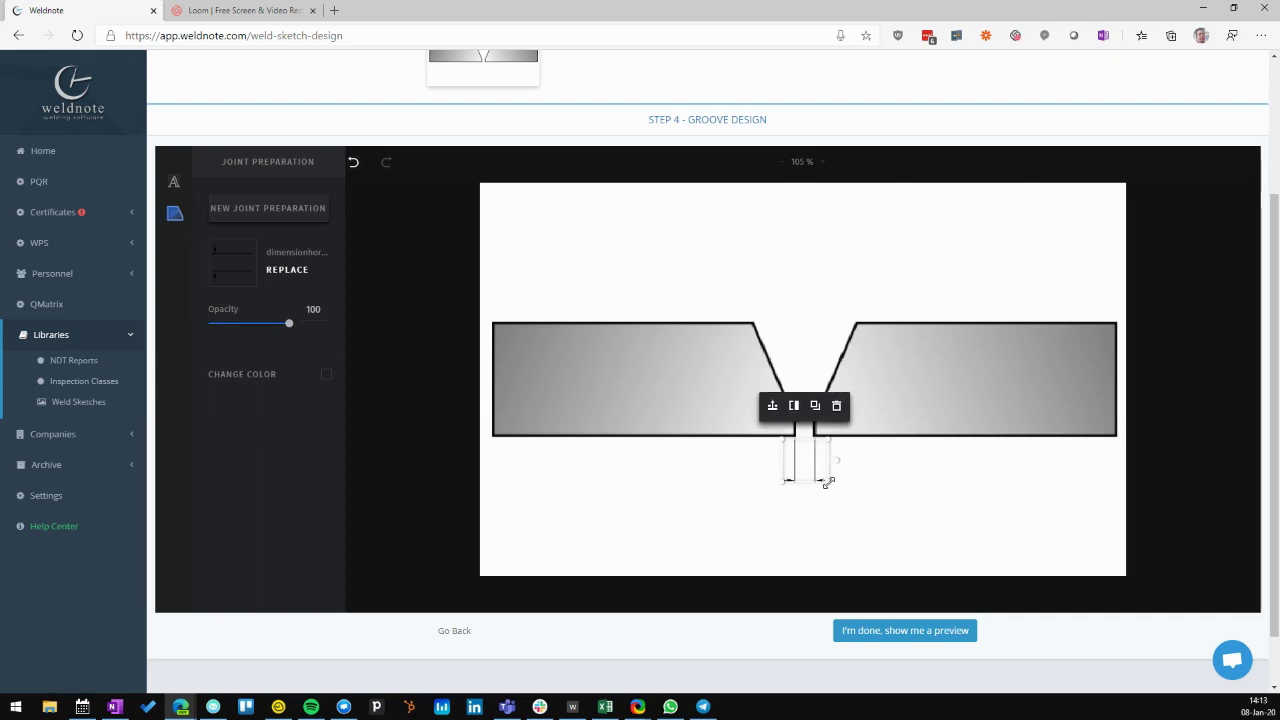
Step: Add a bold 'R' text label at size 35 between the root-gap arrows
{"action": "left_click", "coordinate": [919, 512]}
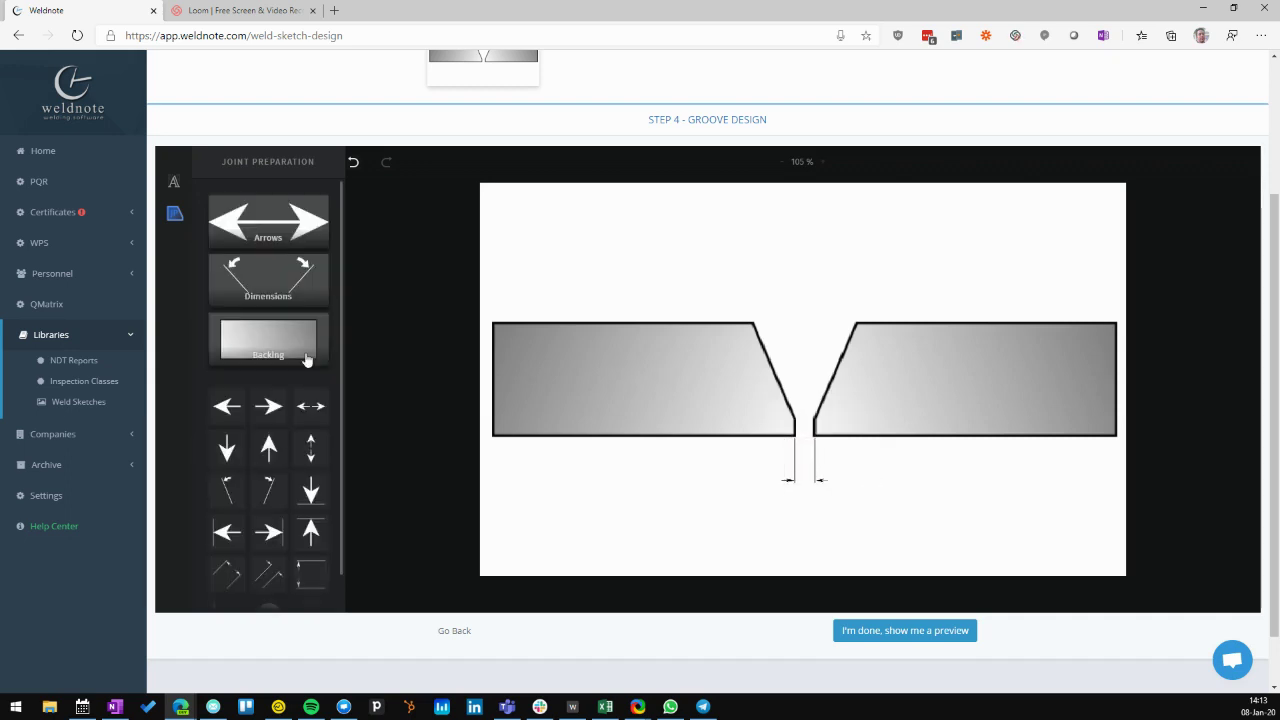
{"action": "left_click", "coordinate": [173, 185]}
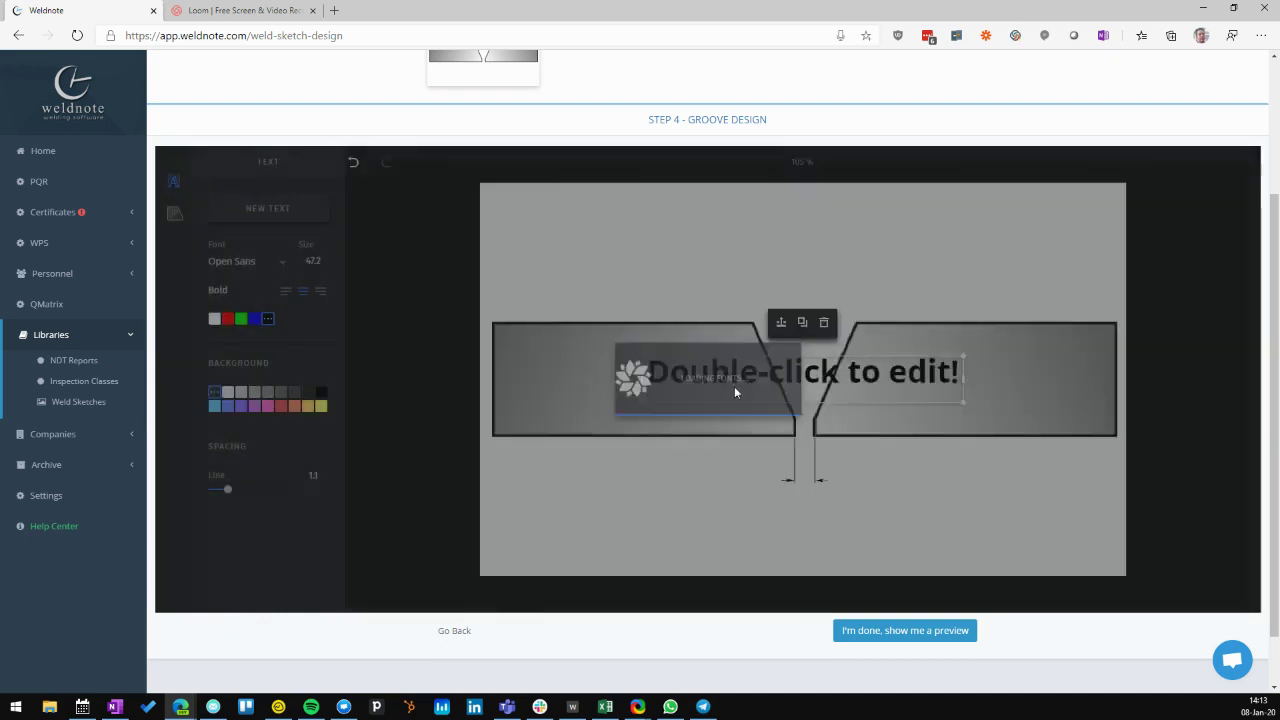
{"action": "double_click", "coordinate": [764, 374]}
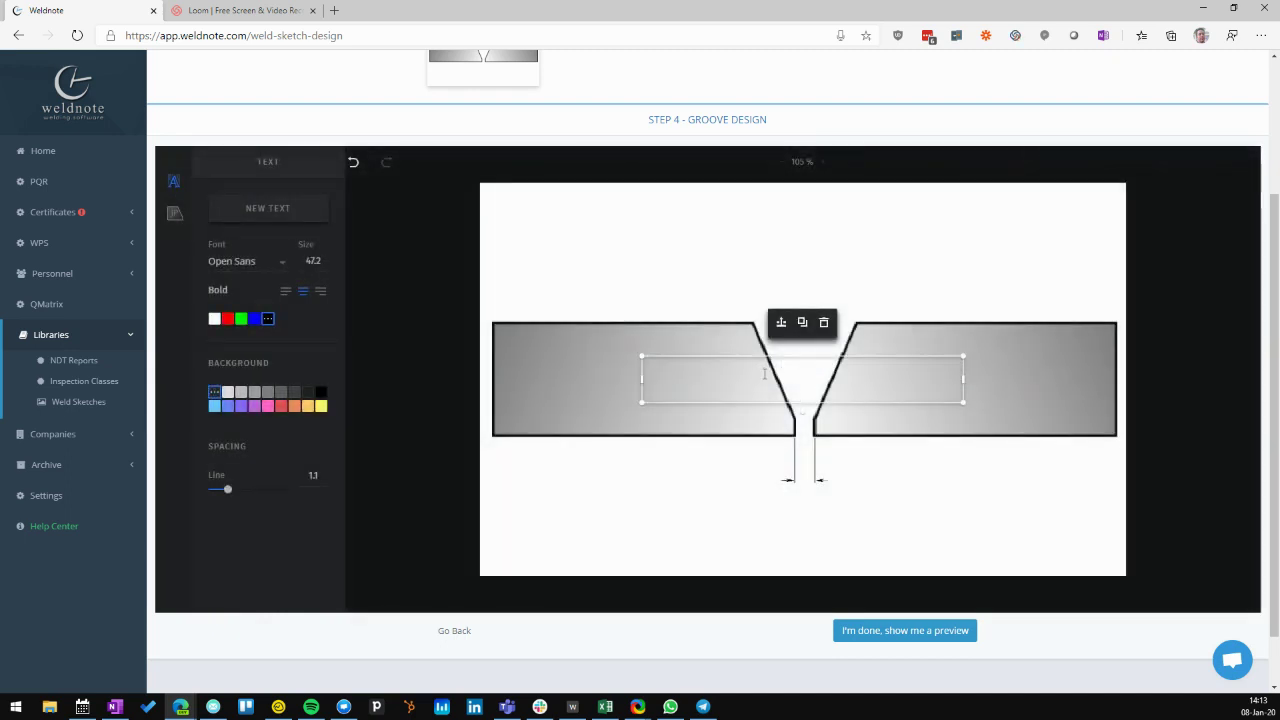
{"action": "type", "text": "R"}
{"action": "left_click_drag", "start_coordinate": [963, 379], "coordinate": [818, 467]}
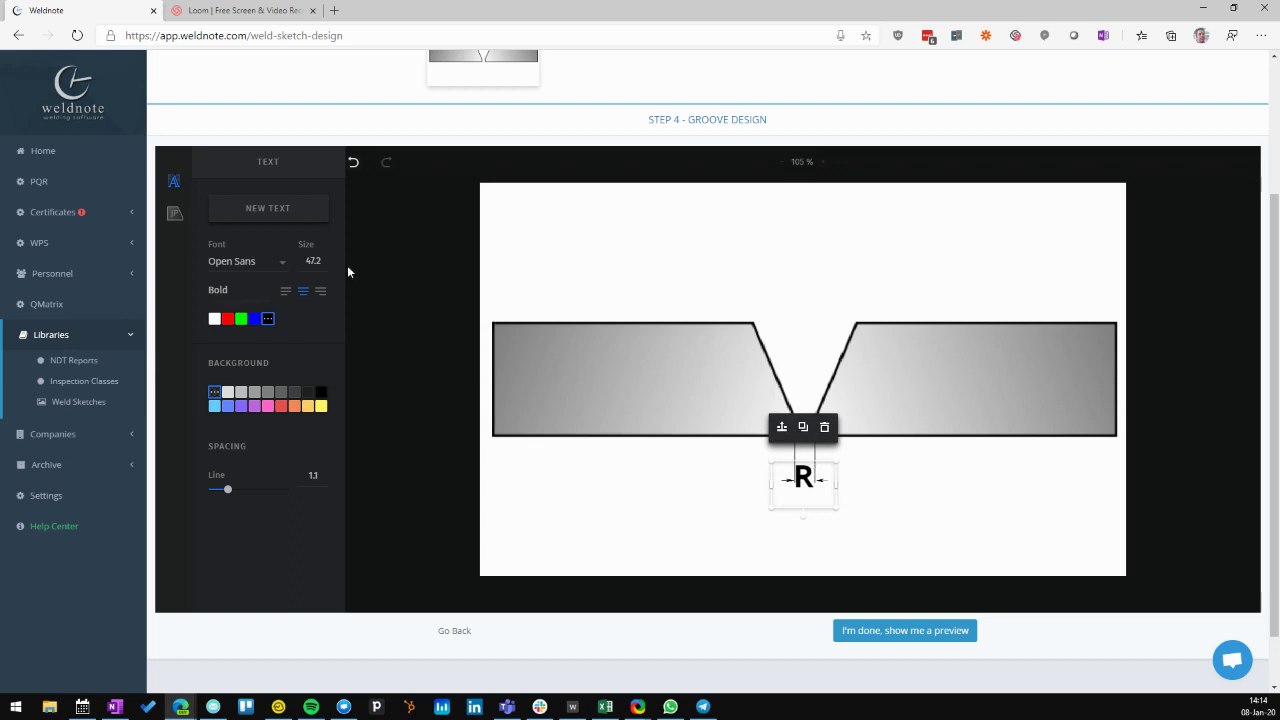
{"action": "left_click_drag", "start_coordinate": [327, 261], "coordinate": [298, 266]}
{"action": "type", "text": "35"}
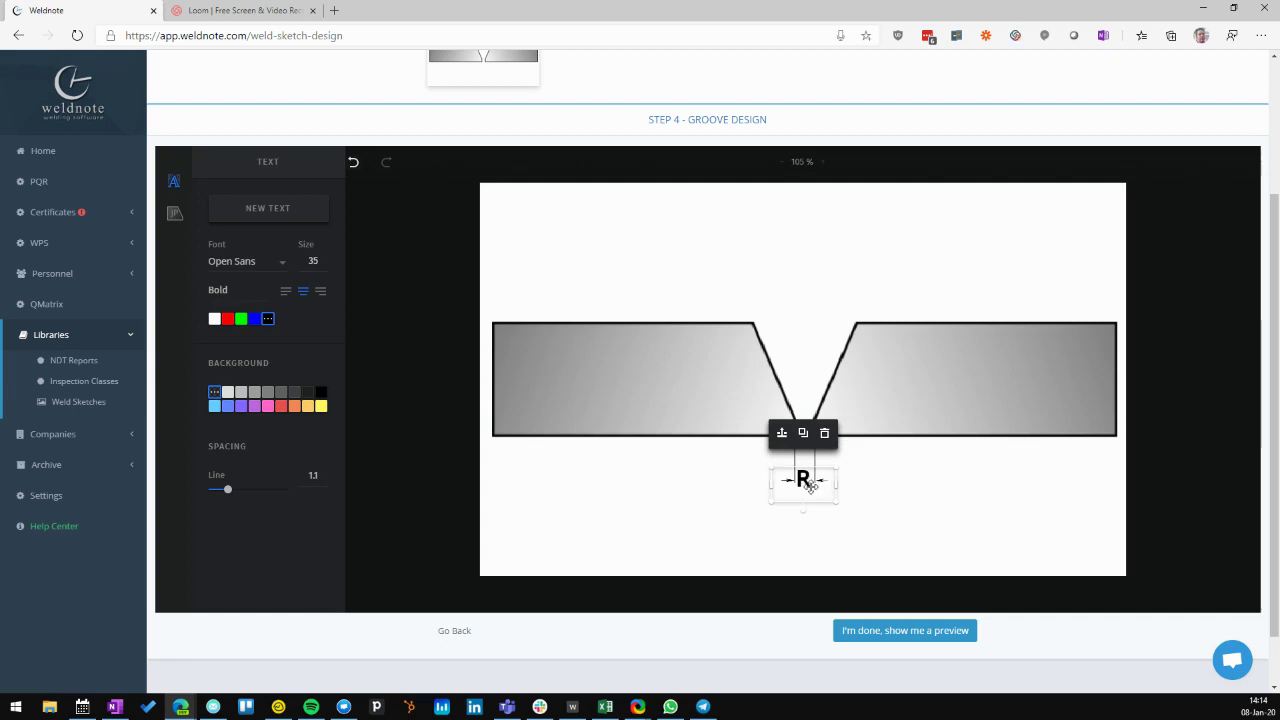
{"action": "left_click_drag", "start_coordinate": [811, 486], "coordinate": [812, 487]}
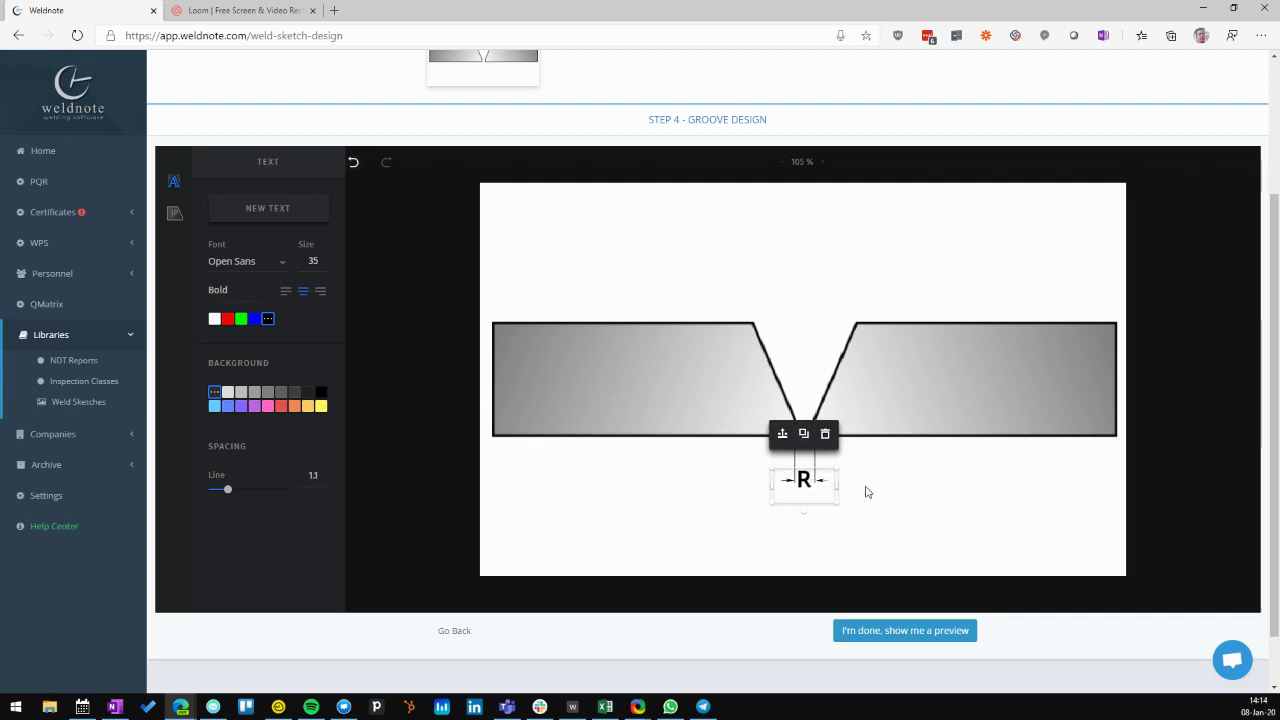
{"action": "left_click", "coordinate": [897, 490]}
{"action": "left_click", "coordinate": [184, 218]}
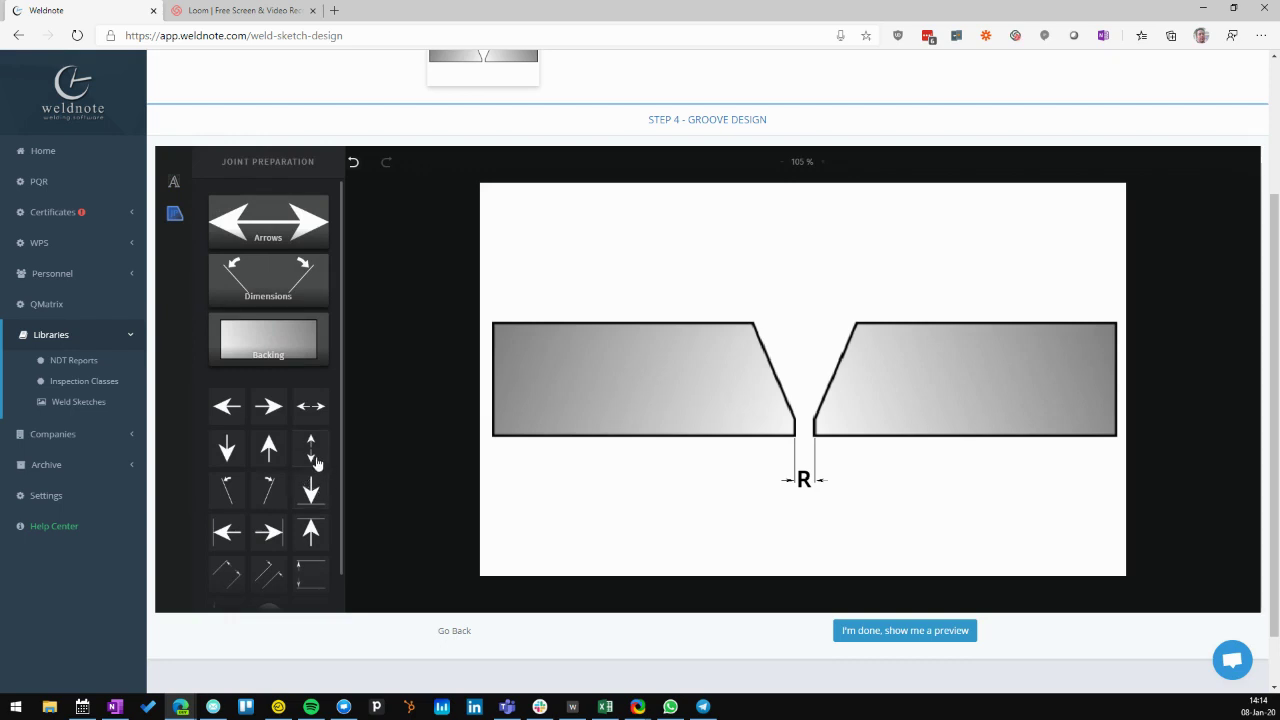
Step: Place a vertical double arrow spanning the left plate's thickness at its end
{"action": "left_click", "coordinate": [313, 455]}
{"action": "left_click_drag", "start_coordinate": [808, 363], "coordinate": [625, 365]}
{"action": "left_click_drag", "start_coordinate": [716, 490], "coordinate": [671, 443]}
{"action": "left_click_drag", "start_coordinate": [606, 412], "coordinate": [526, 403]}
{"action": "left_click", "coordinate": [593, 499]}
Step: Add a bold 'T' text label beside the thickness arrow
{"action": "left_click", "coordinate": [173, 181]}
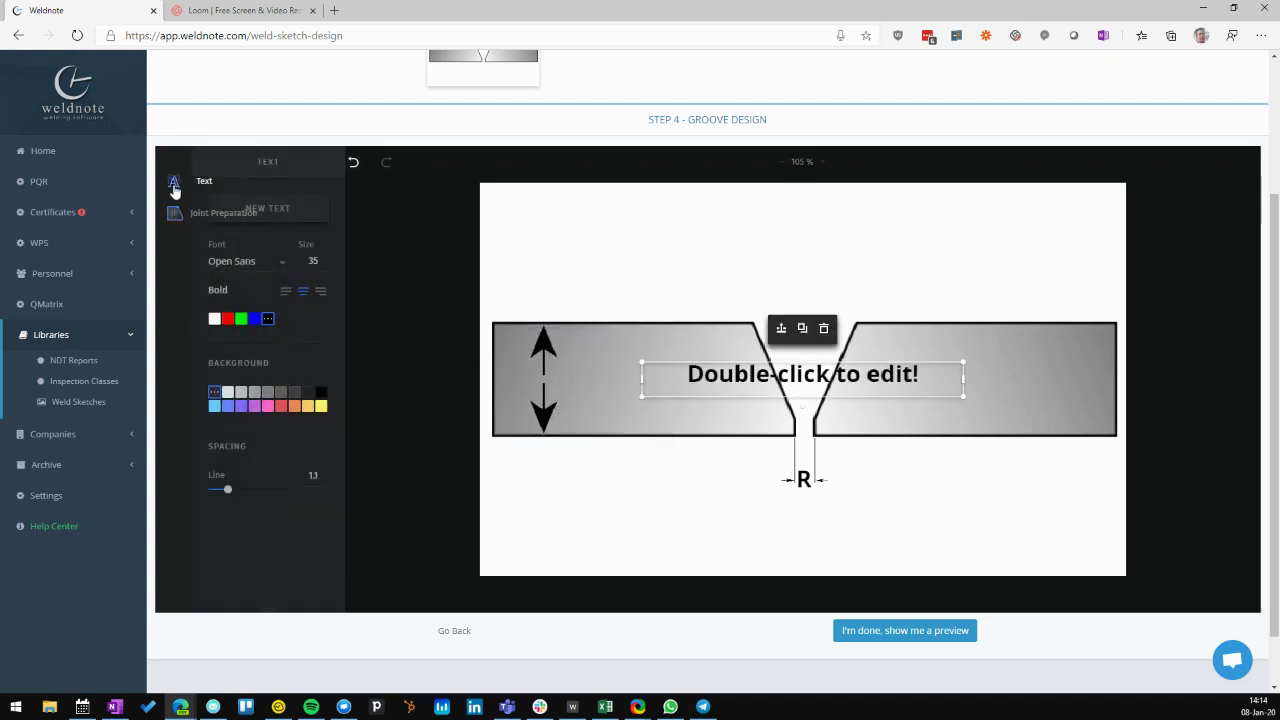
{"action": "double_click", "coordinate": [778, 379]}
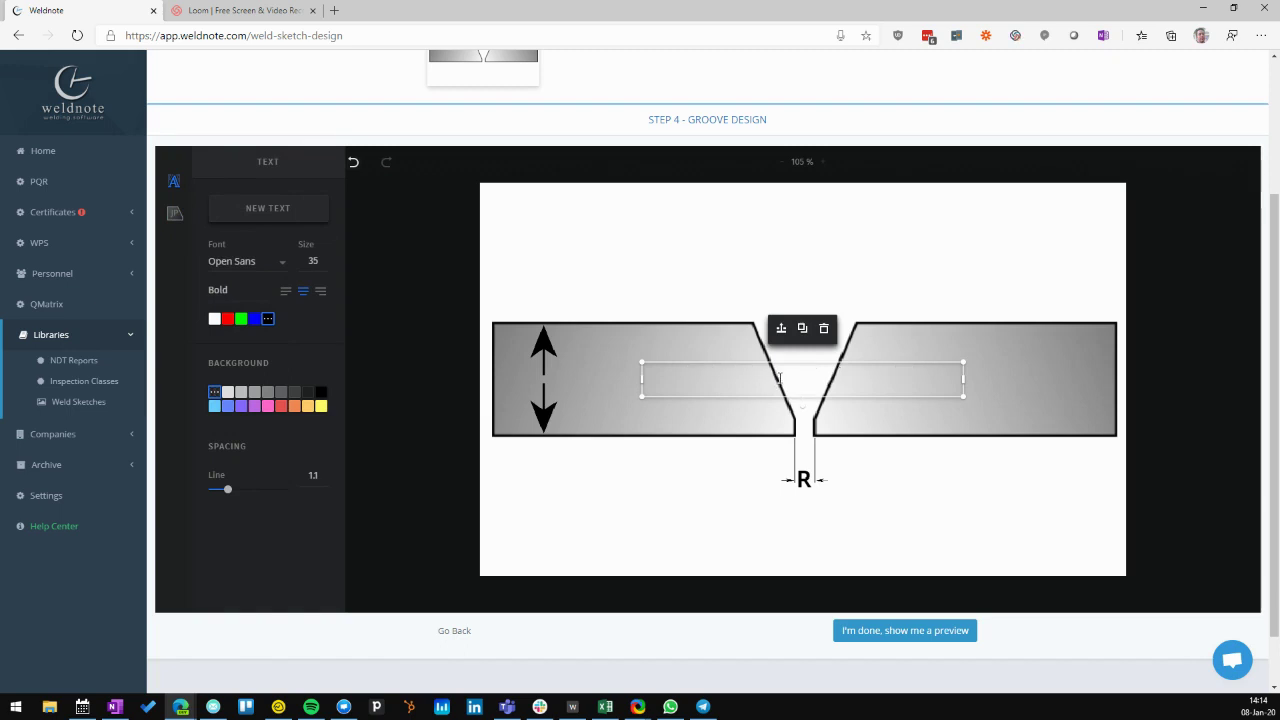
{"action": "left_click_drag", "start_coordinate": [964, 380], "coordinate": [568, 375]}
{"action": "left_click", "coordinate": [838, 385]}
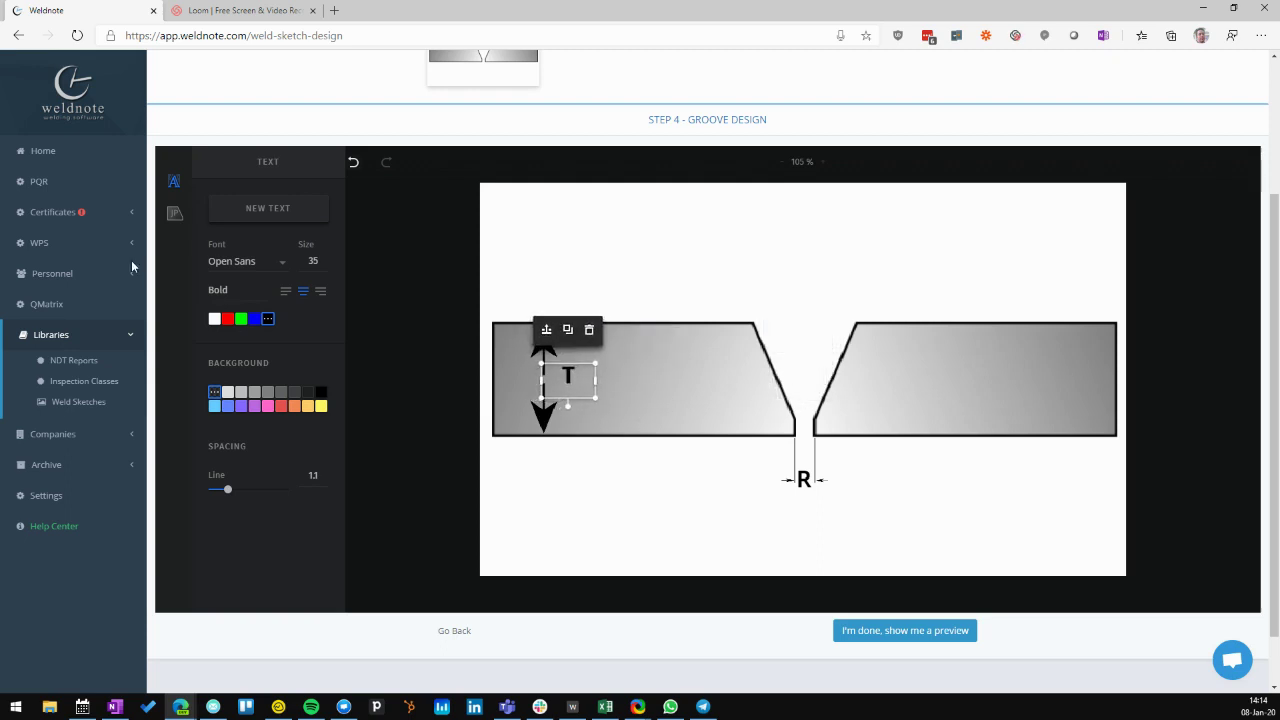
{"action": "left_click", "coordinate": [174, 213]}
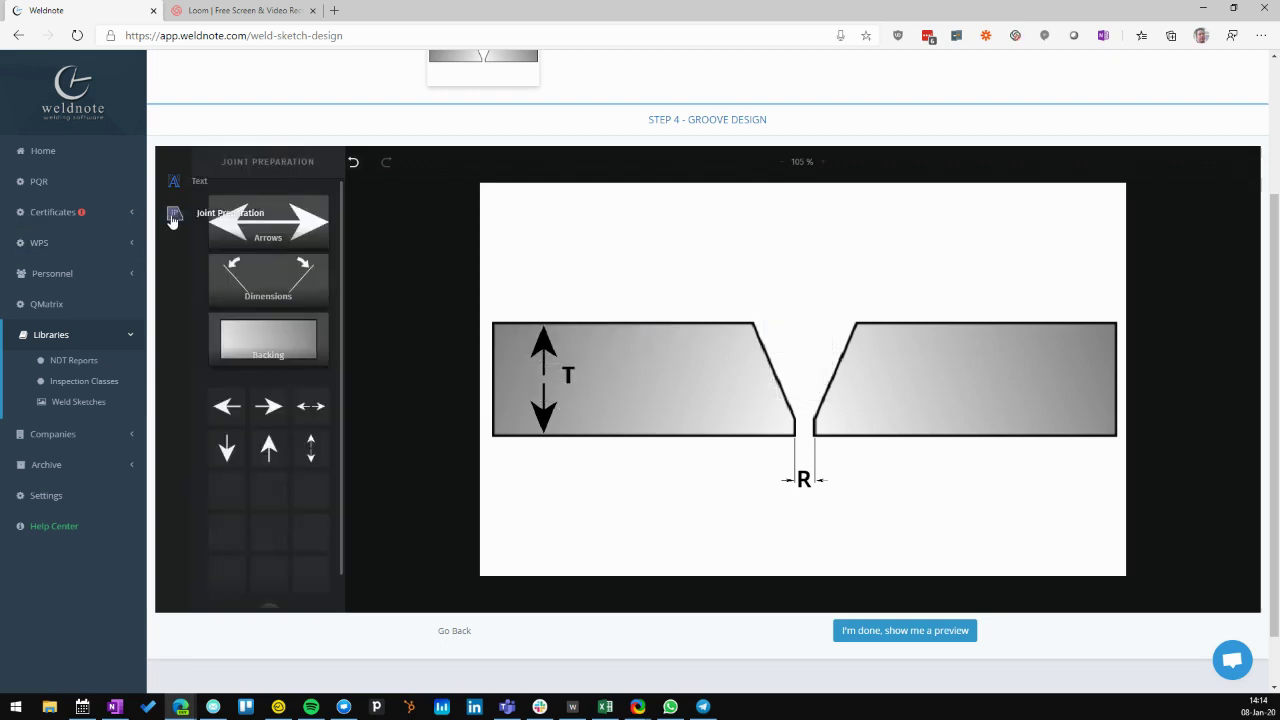
Step: Place a resized angle-half-left dimension line along the left bevel face
{"action": "left_click", "coordinate": [295, 298]}
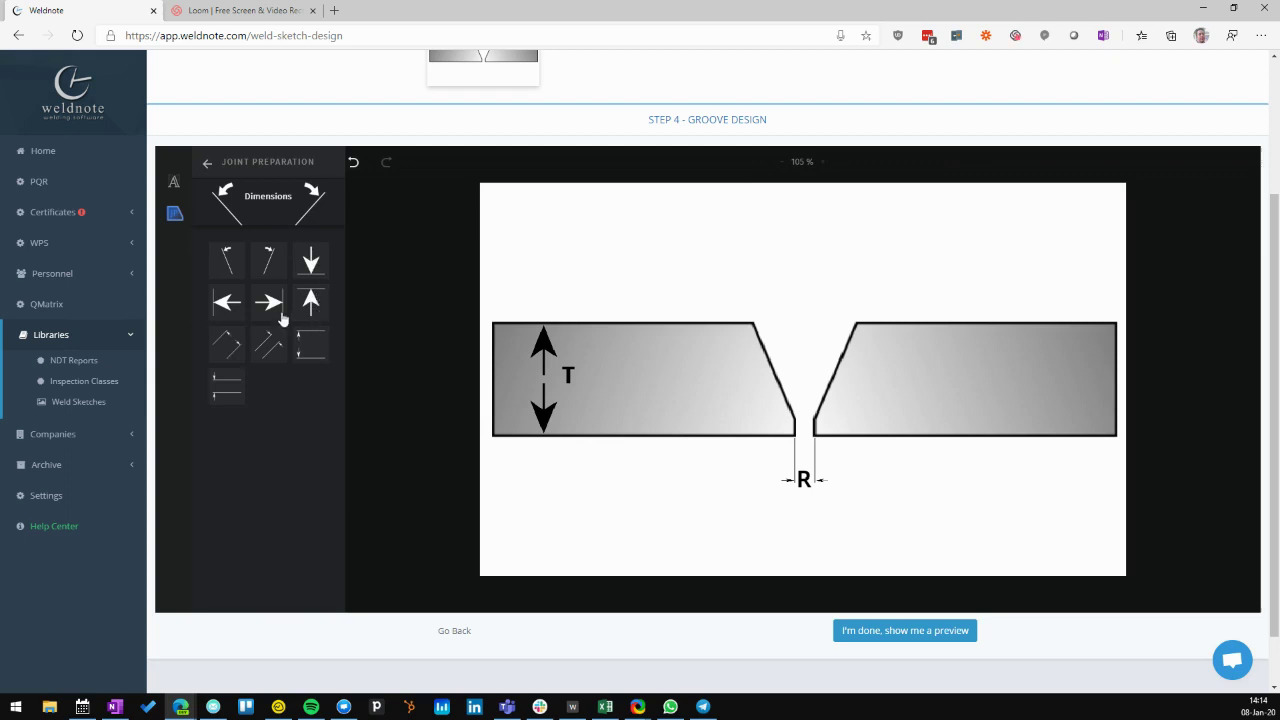
{"action": "left_click", "coordinate": [227, 272]}
{"action": "left_click_drag", "start_coordinate": [788, 346], "coordinate": [757, 300]}
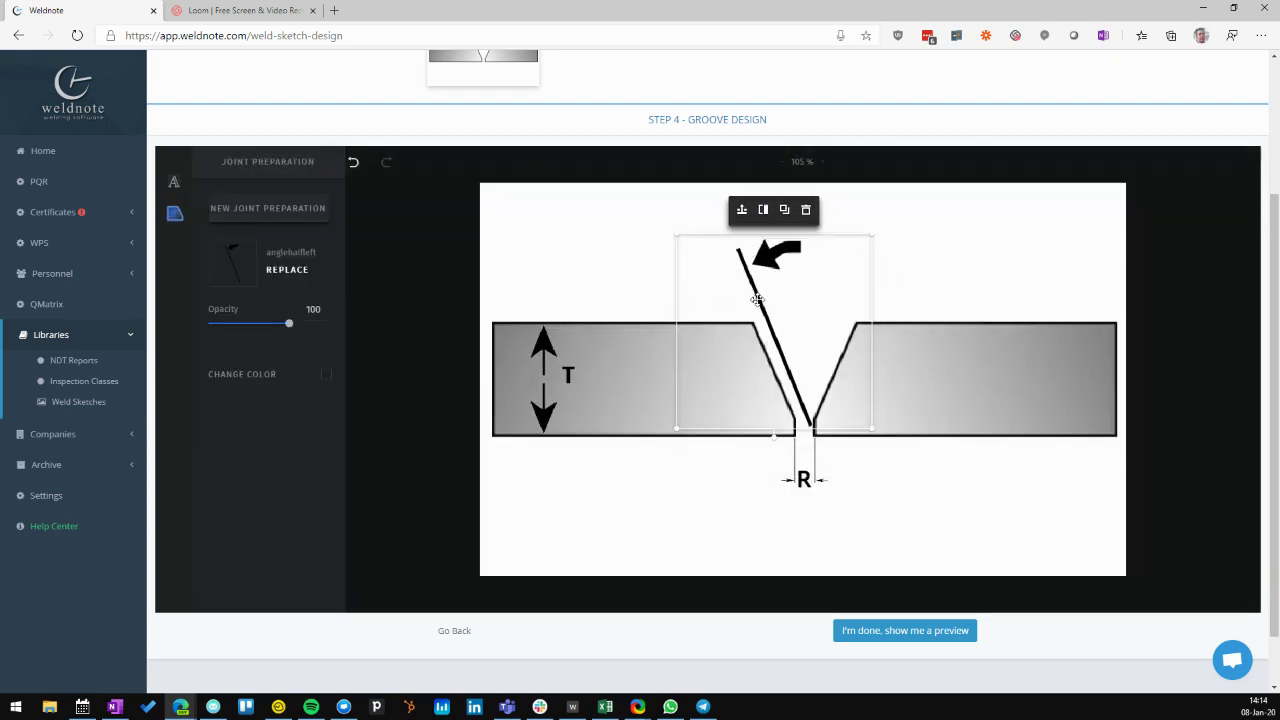
{"action": "left_click_drag", "start_coordinate": [870, 426], "coordinate": [822, 371]}
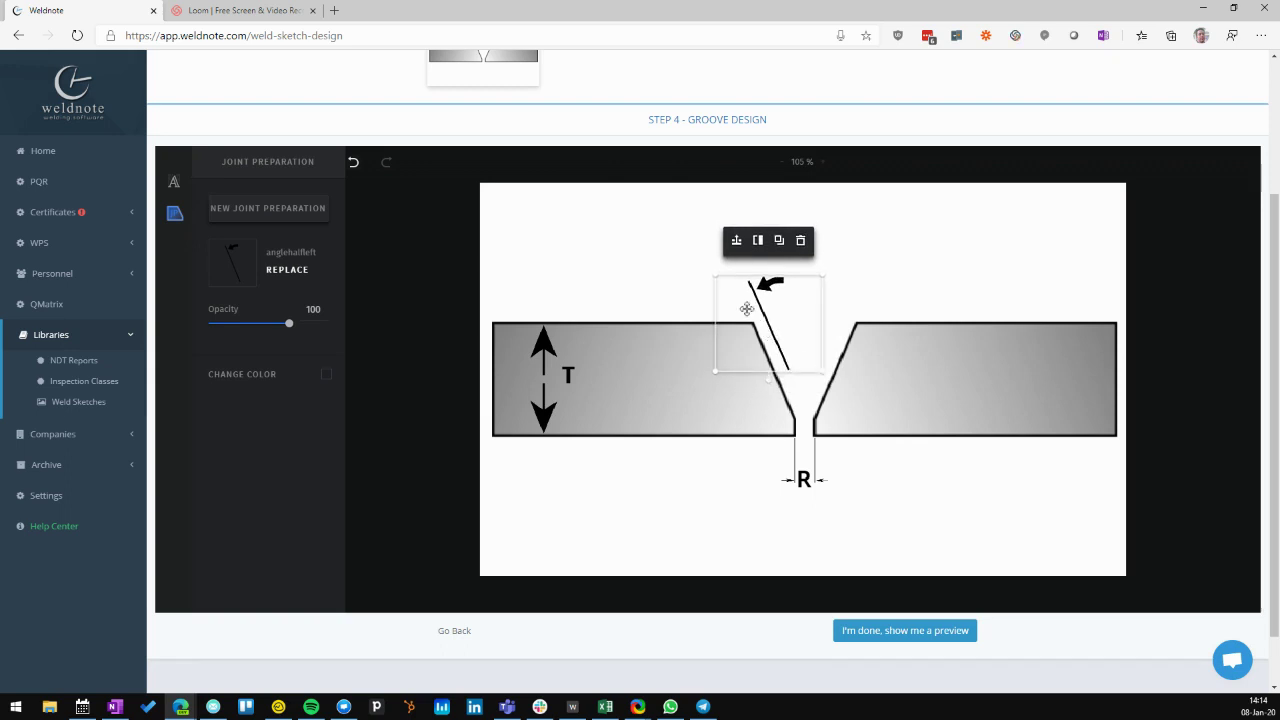
{"action": "mouse_move", "coordinate": [746, 309]}
{"action": "left_mouse_down"}
{"action": "mouse_move", "coordinate": [737, 275]}
{"action": "mouse_move", "coordinate": [736, 293]}
{"action": "left_mouse_up"}
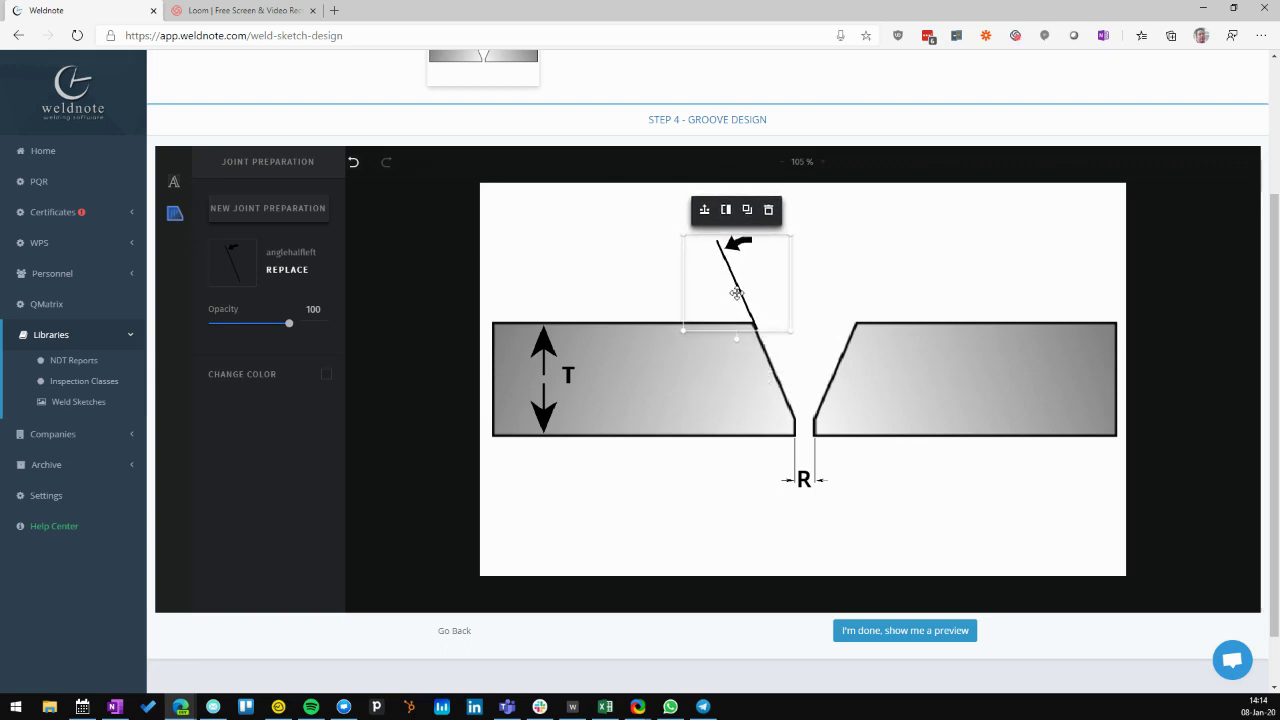
Step: Duplicate the angle line, flip it horizontally and move it onto the right bevel
{"action": "left_click", "coordinate": [747, 210]}
{"action": "left_click", "coordinate": [739, 215]}
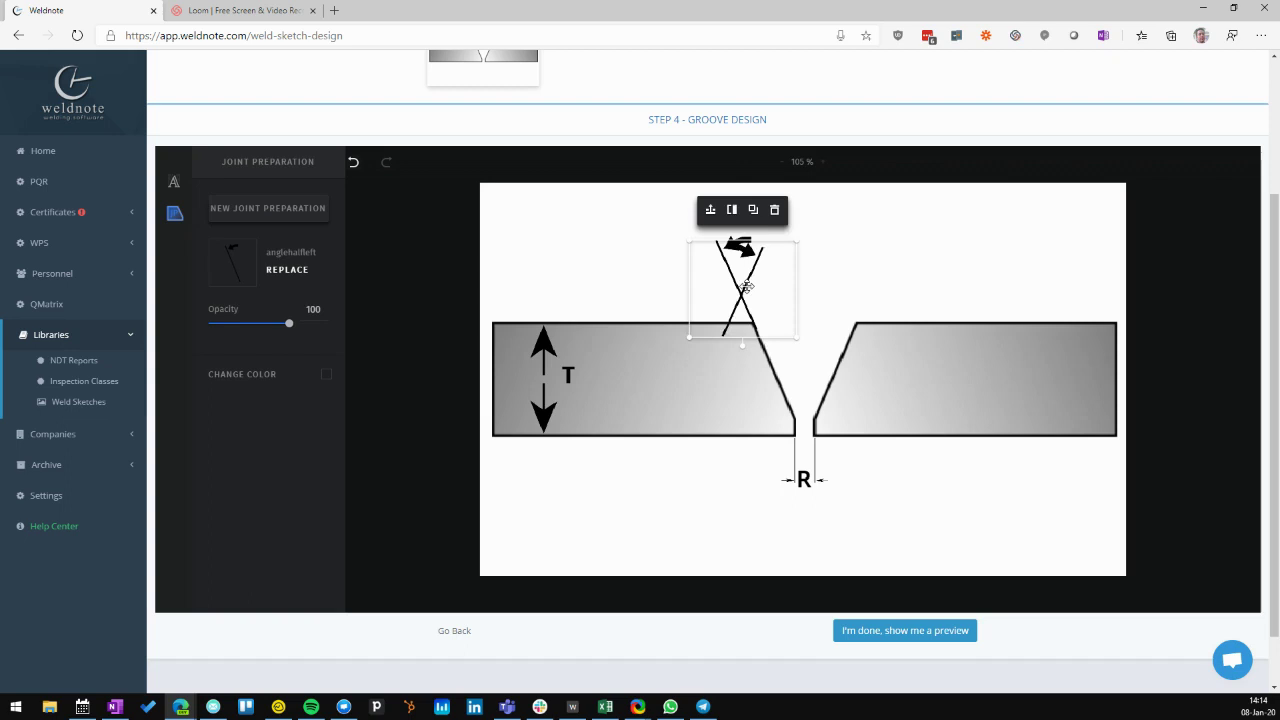
{"action": "left_click_drag", "start_coordinate": [745, 287], "coordinate": [877, 283]}
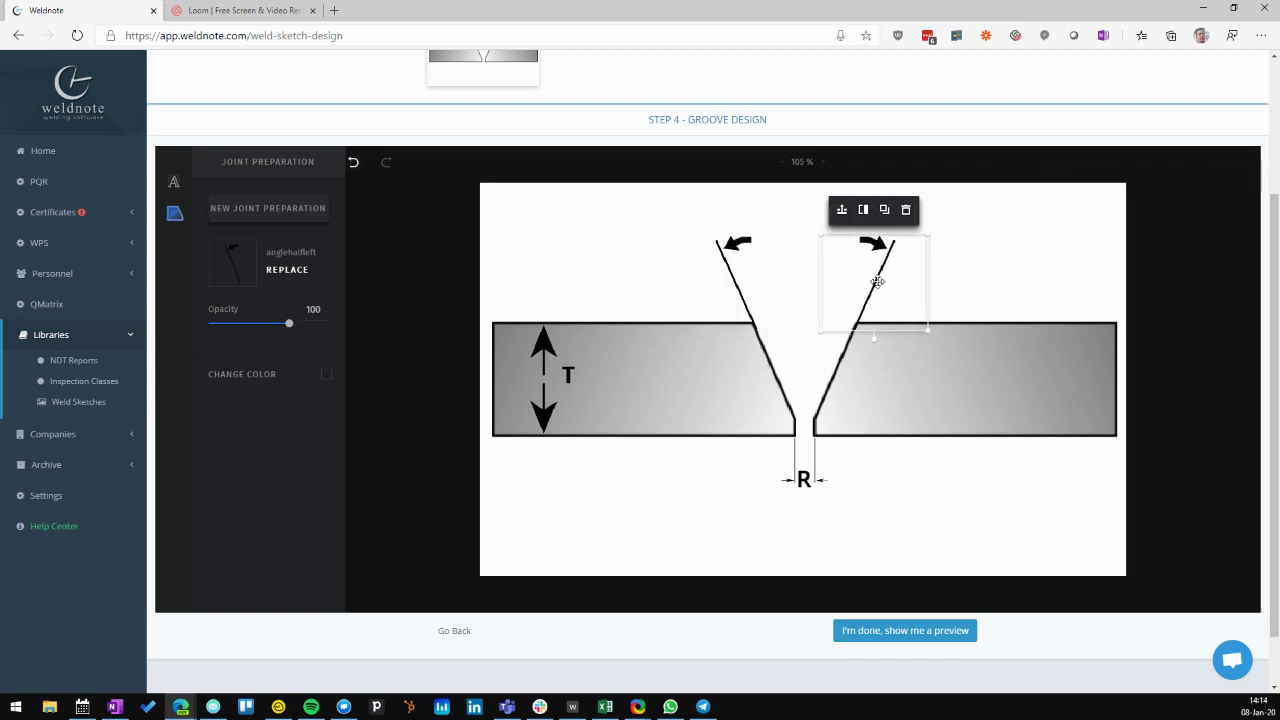
Step: Add an 'A°' text label between the two angled dimension lines
{"action": "left_click", "coordinate": [174, 181]}
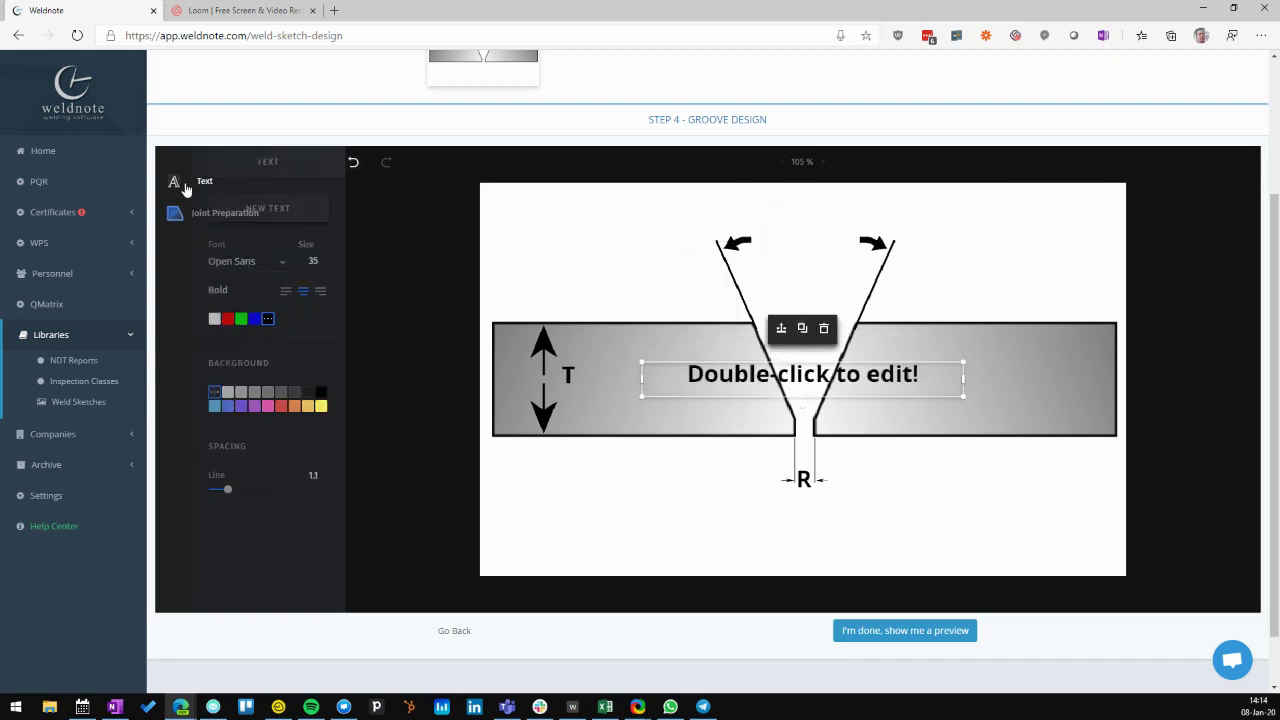
{"action": "double_click", "coordinate": [826, 374]}
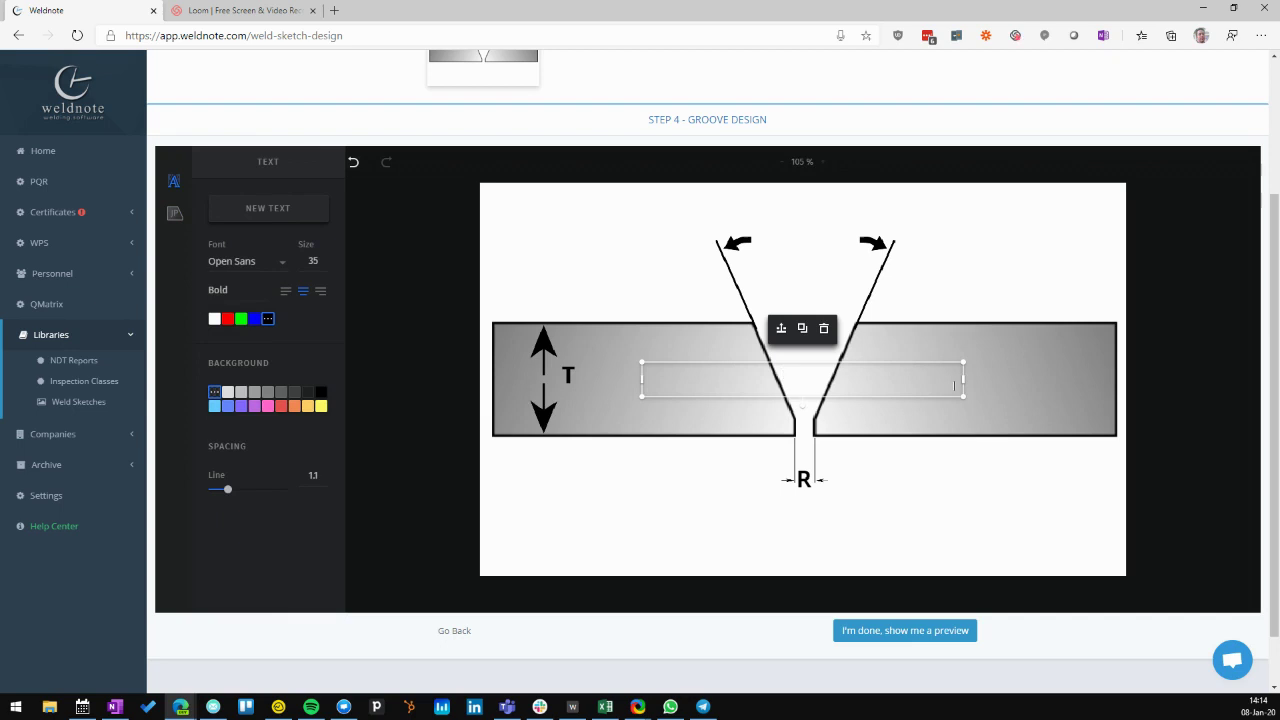
{"action": "type", "text": "A°"}
{"action": "left_click_drag", "start_coordinate": [963, 379], "coordinate": [805, 240]}
{"action": "left_click", "coordinate": [885, 392]}
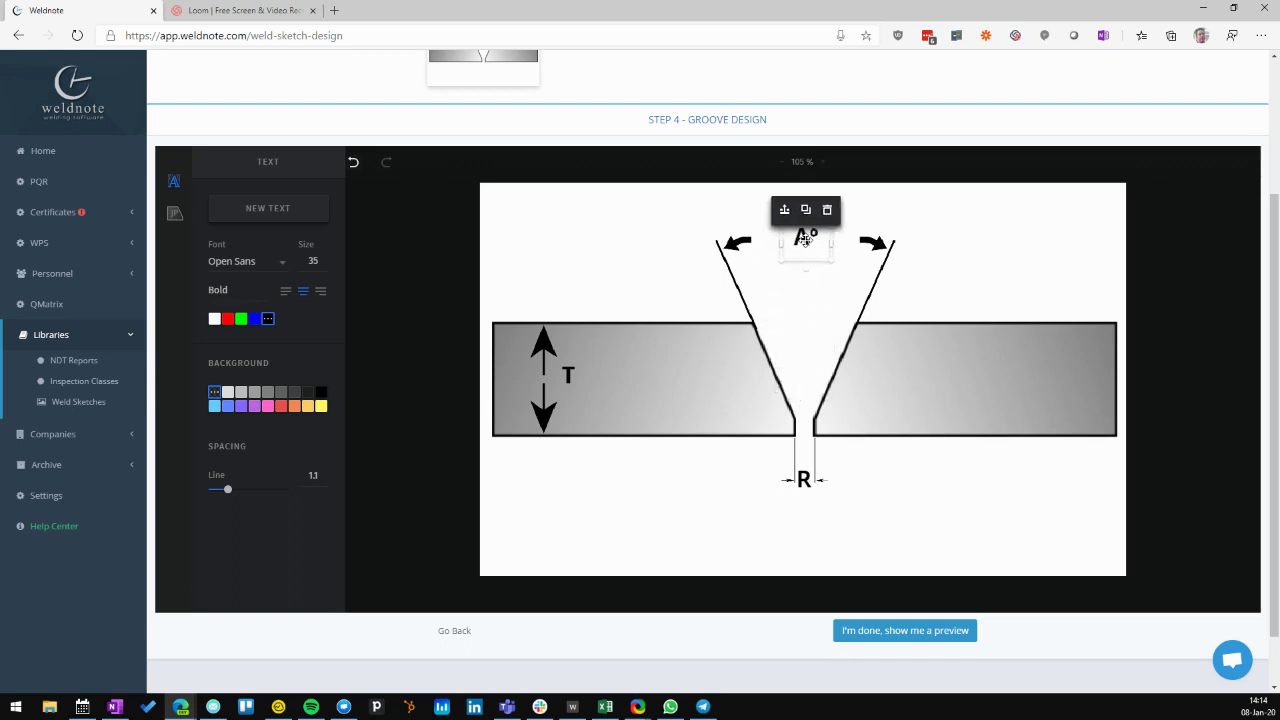
Step: Preview the groove design and accept it to begin Weld Layer Configuration
{"action": "left_click", "coordinate": [921, 638]}
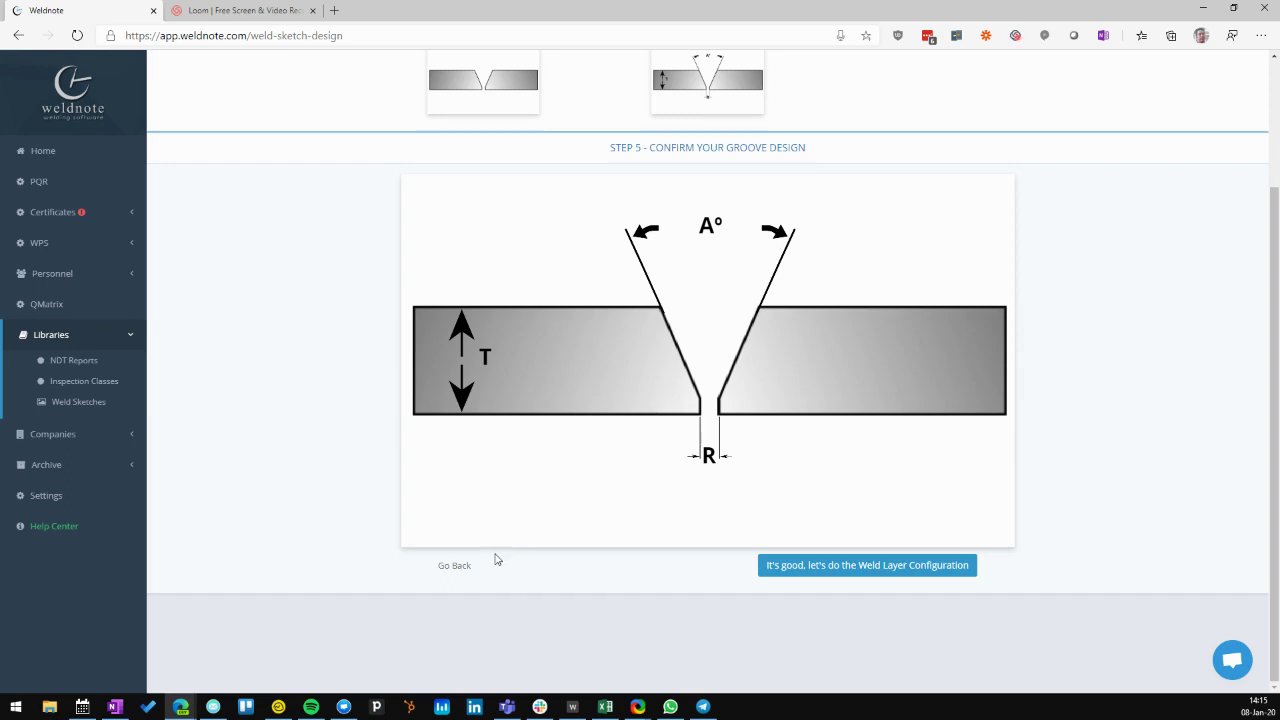
{"action": "left_click", "coordinate": [834, 566]}
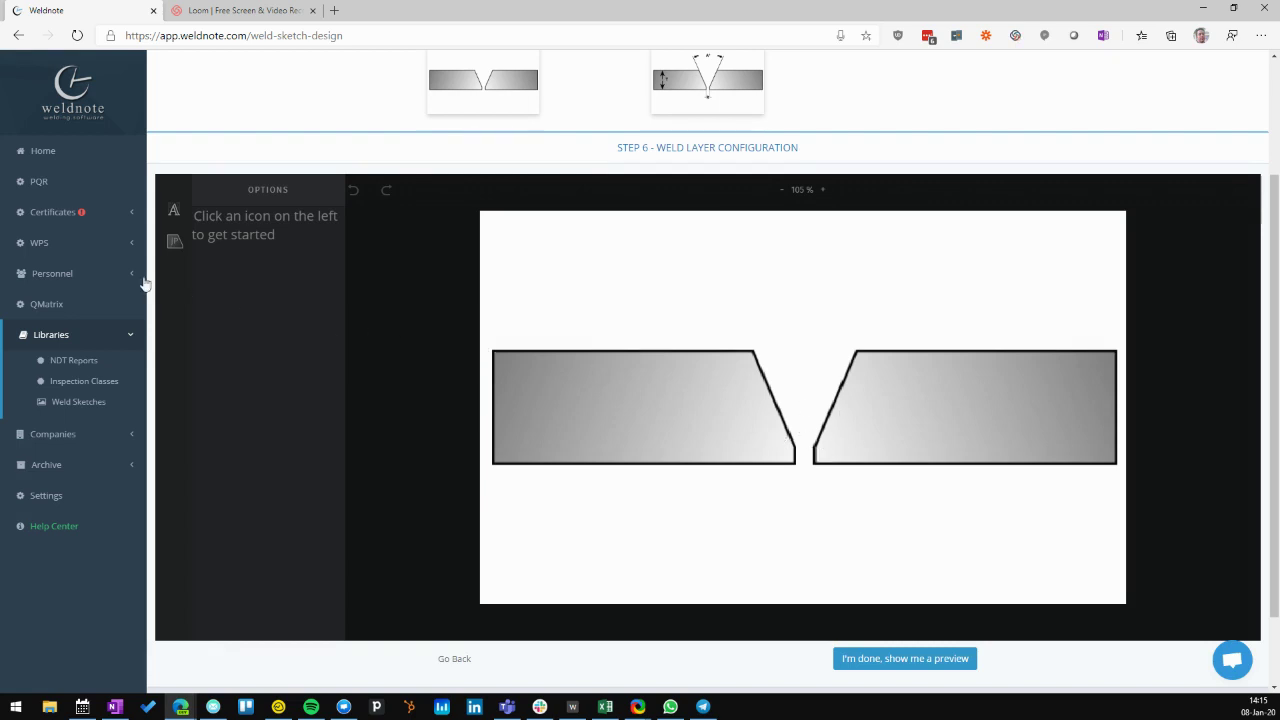
Step: Add a weld pass shape from the Passes library and shrink it to fit the V-groove
{"action": "left_click", "coordinate": [175, 247]}
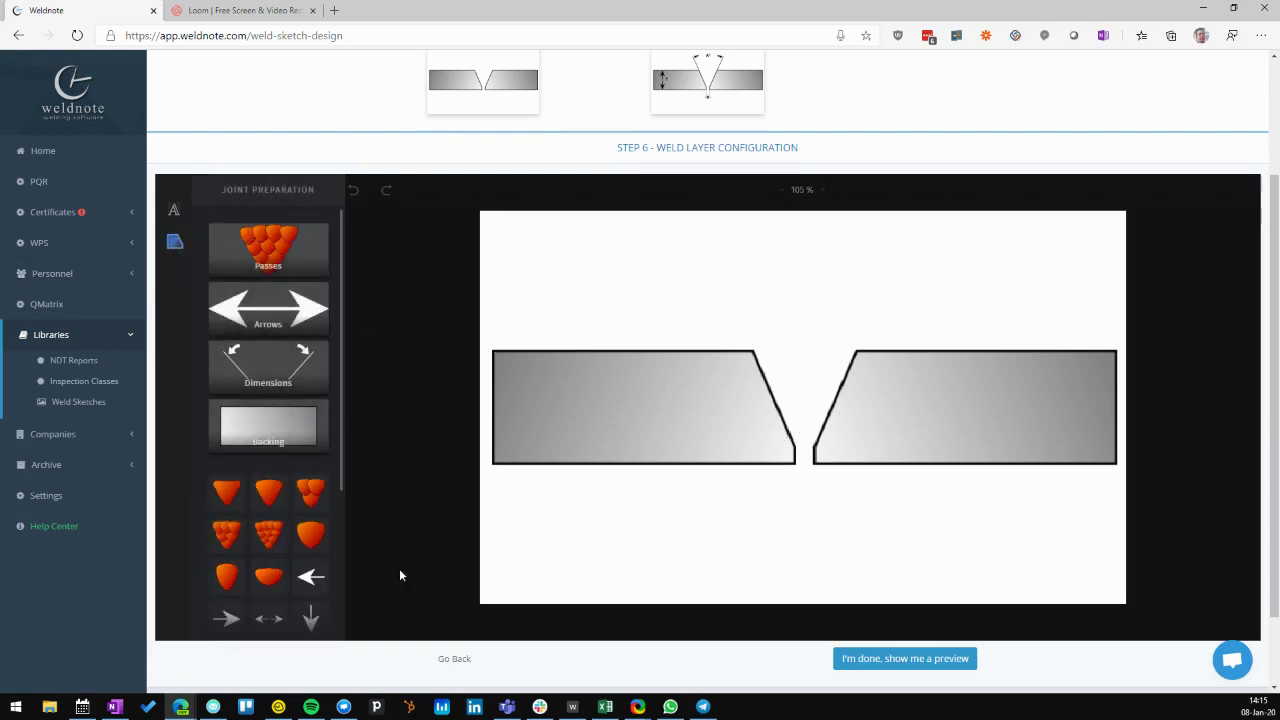
{"action": "left_click", "coordinate": [311, 535]}
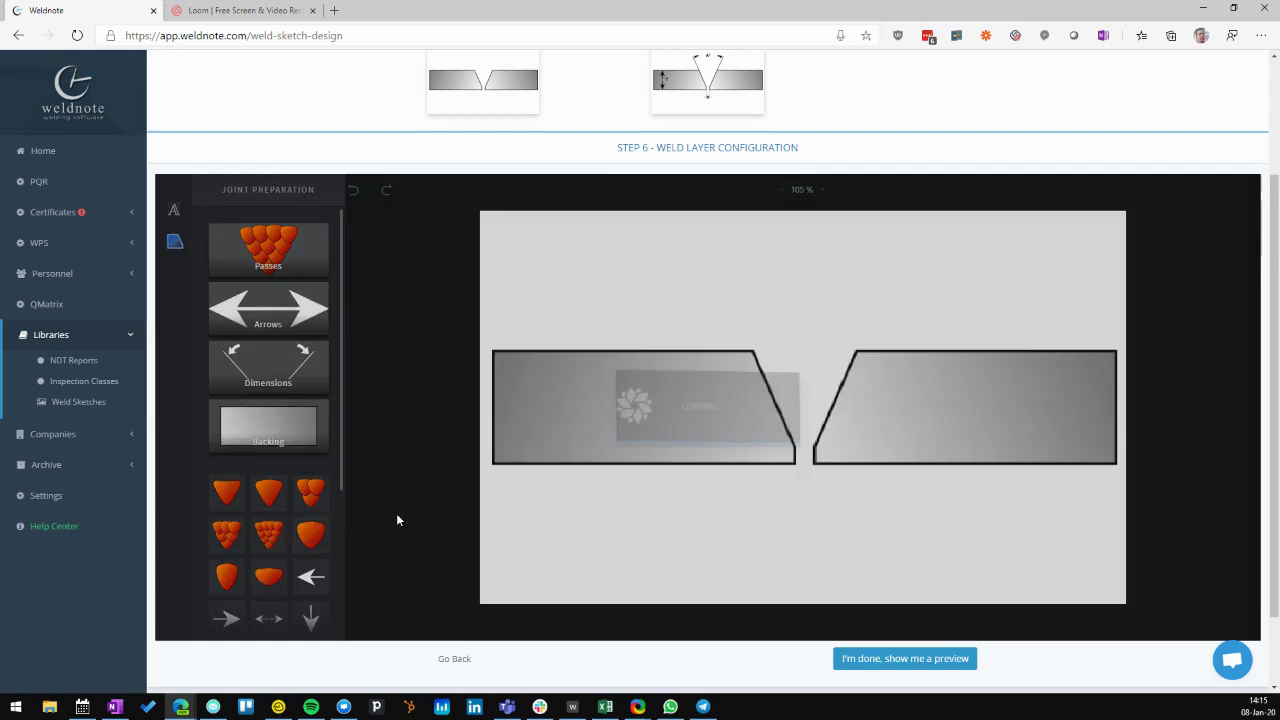
{"action": "left_click_drag", "start_coordinate": [900, 505], "coordinate": [767, 370]}
Step: Duplicate the pass repeatedly, stacking overlapping beads from the root up through the middle of the groove
{"action": "left_click", "coordinate": [816, 397]}
{"action": "left_click", "coordinate": [801, 372]}
{"action": "left_click", "coordinate": [831, 370]}
{"action": "left_click", "coordinate": [788, 346]}
{"action": "left_click", "coordinate": [818, 344]}
{"action": "left_click", "coordinate": [854, 348]}
{"action": "left_click", "coordinate": [780, 332]}
Step: Place four cap passes across the top of the groove, then deselect to view the result
{"action": "left_click", "coordinate": [815, 322]}
{"action": "left_click", "coordinate": [856, 312]}
{"action": "left_click", "coordinate": [821, 306]}
{"action": "left_click", "coordinate": [795, 306]}
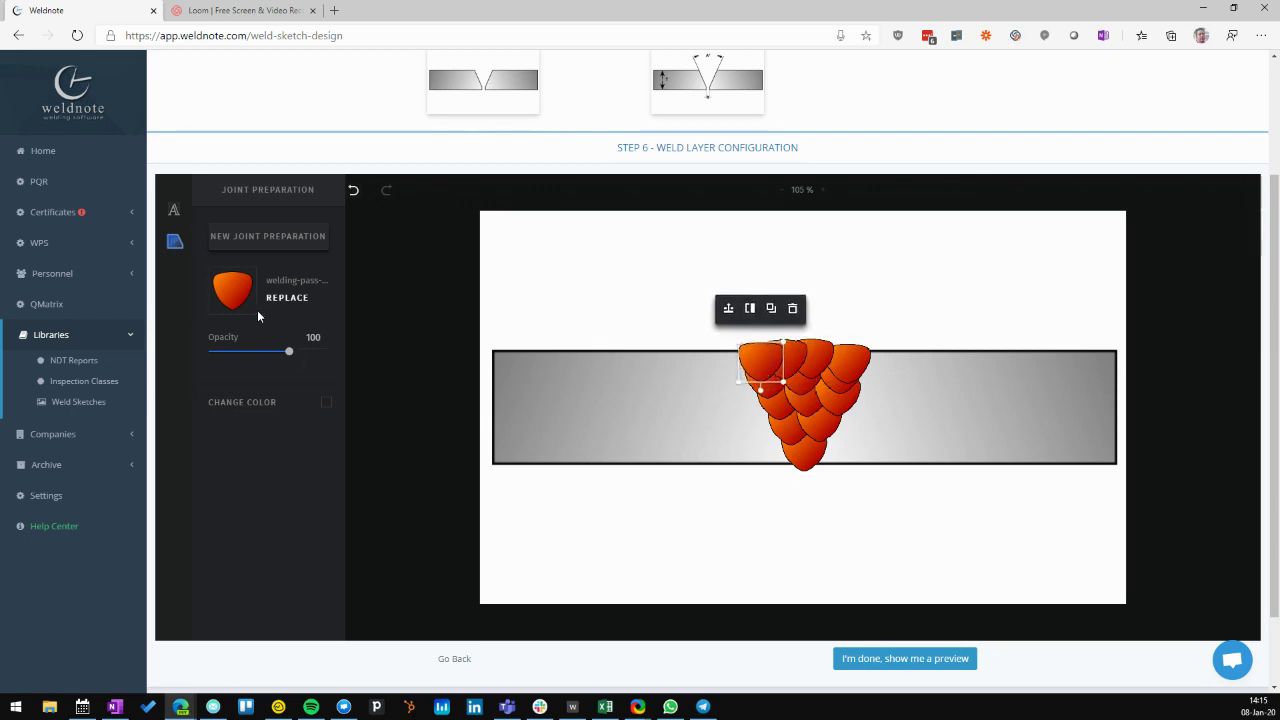
{"action": "left_click", "coordinate": [965, 474]}
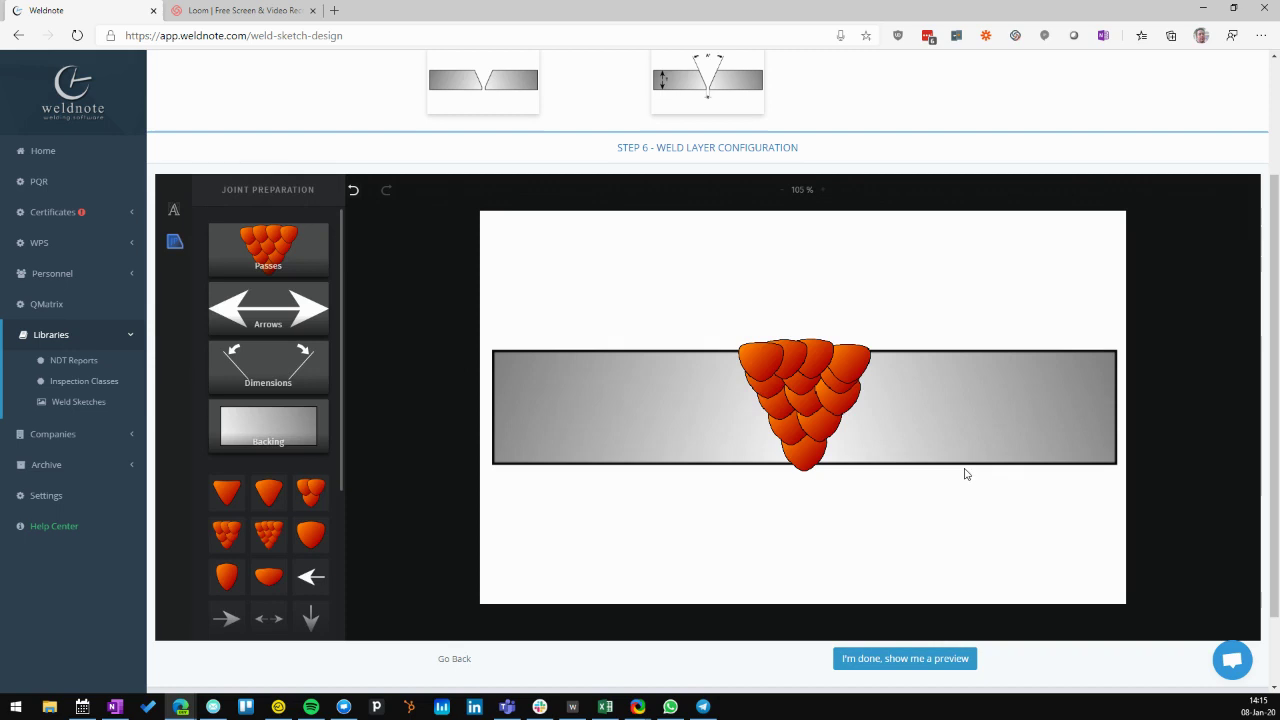
Step: Open the Step 7 preview confirming the multi-pass weld layer configuration
{"action": "left_click", "coordinate": [903, 660]}
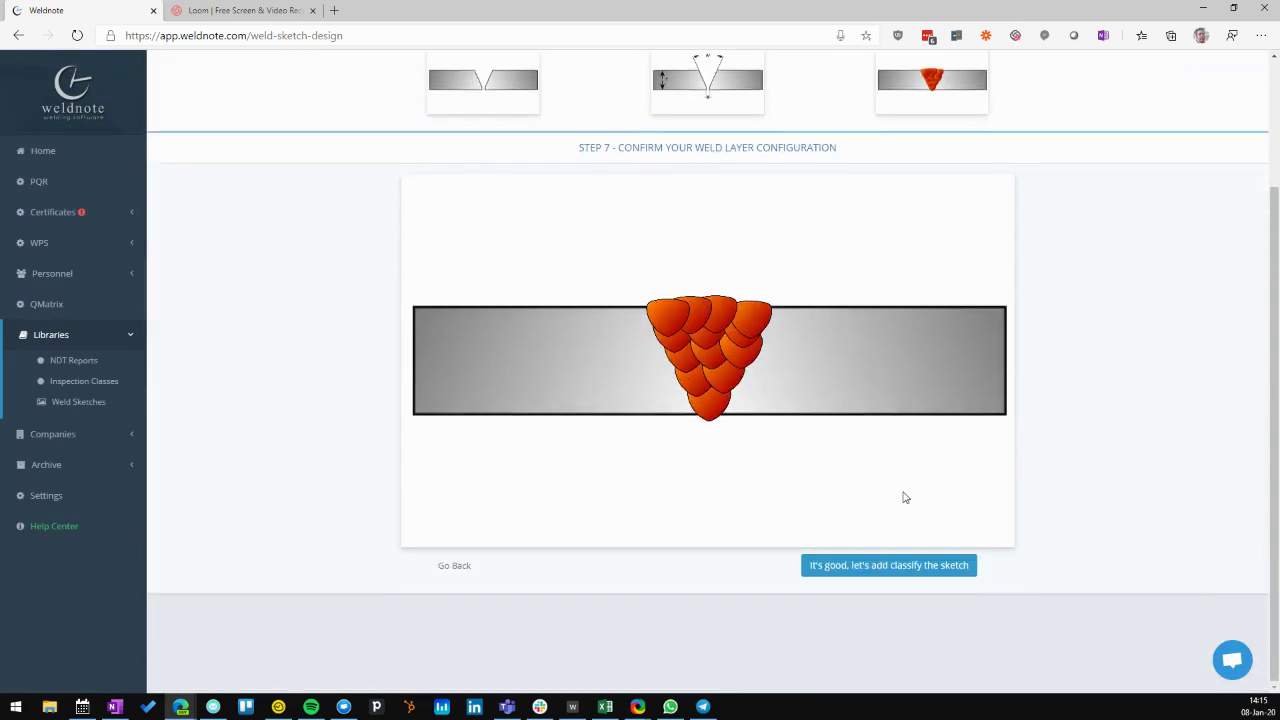
Step: Accept the weld layers, then set the joint type to Butt Joint and the groove shape to V
{"action": "left_click", "coordinate": [880, 566]}
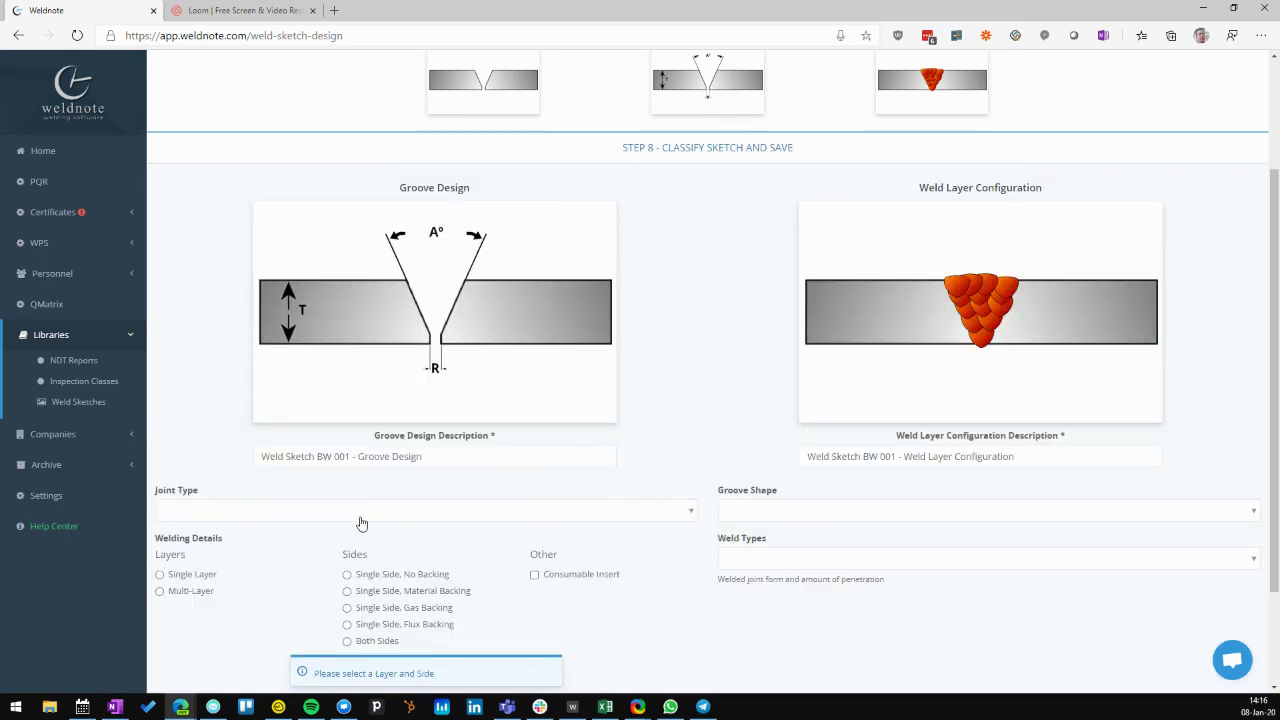
{"action": "scroll", "coordinate": [595, 457], "scroll_direction": "down", "scroll_amount": 1}
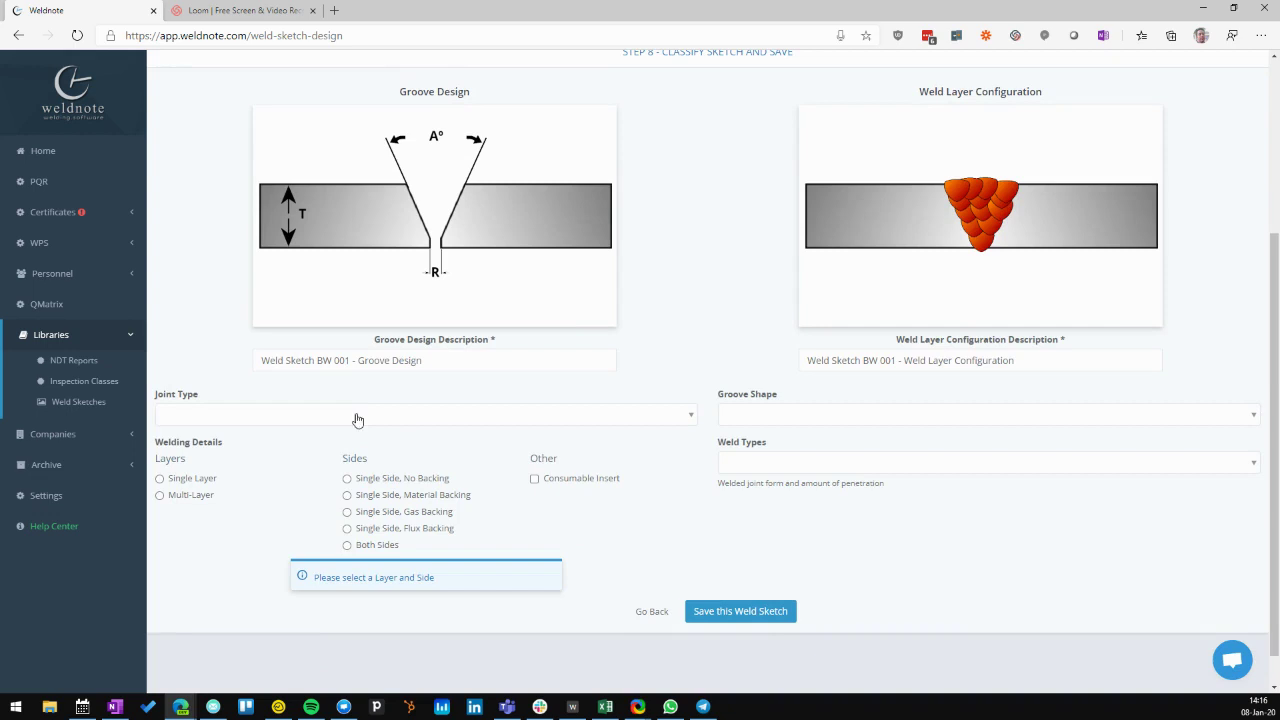
{"action": "left_click", "coordinate": [323, 414]}
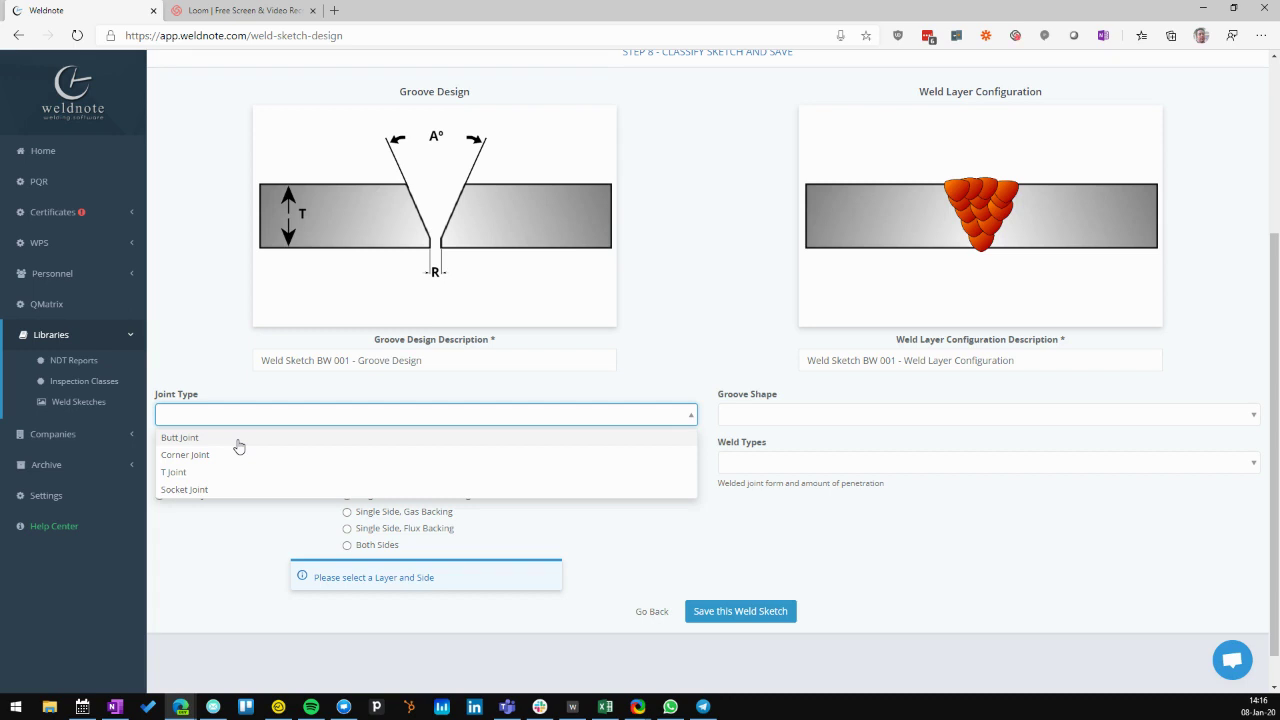
{"action": "left_click", "coordinate": [239, 440]}
{"action": "left_click", "coordinate": [800, 421]}
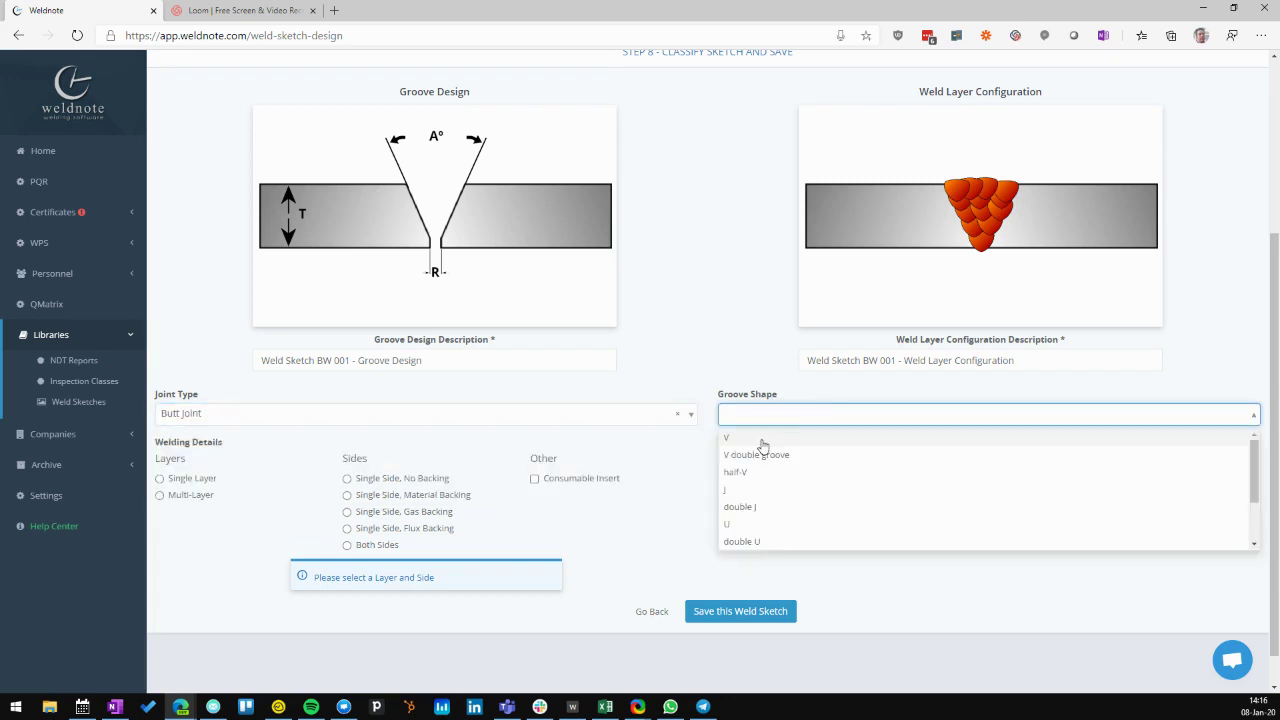
{"action": "scroll", "coordinate": [760, 460], "scroll_direction": "down", "scroll_amount": 5}
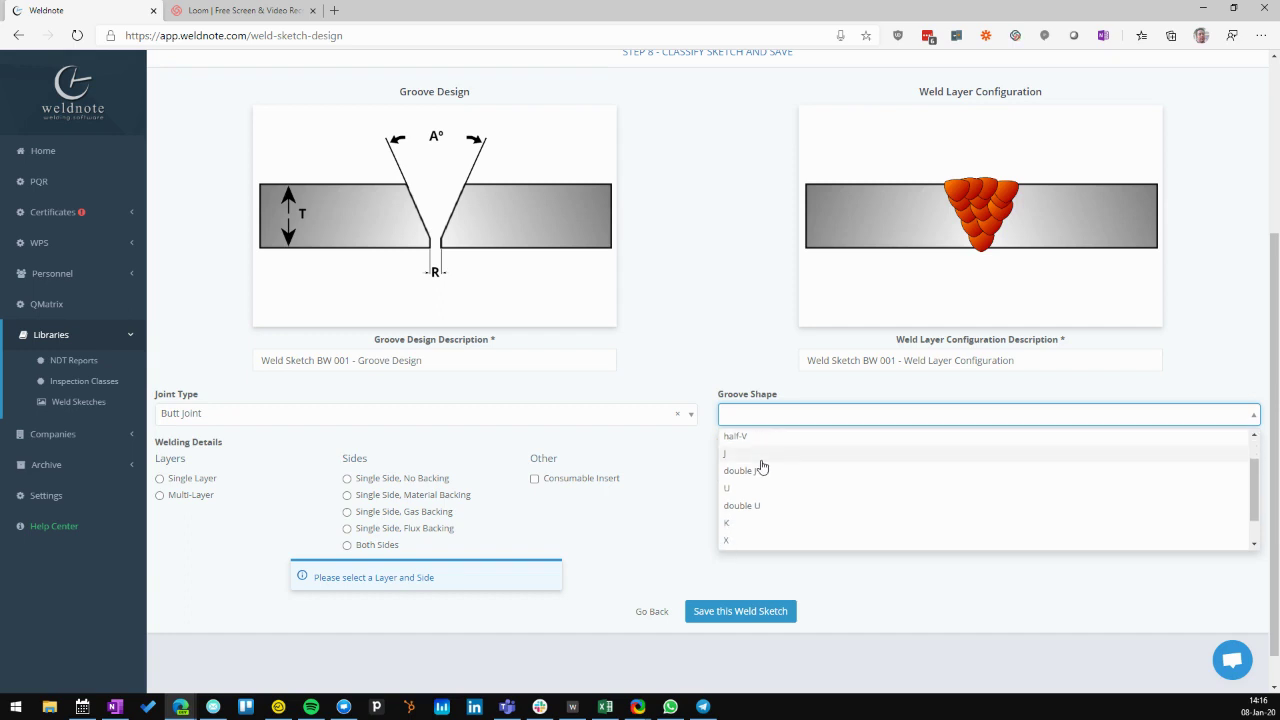
{"action": "scroll", "coordinate": [770, 488], "scroll_direction": "up", "scroll_amount": 5}
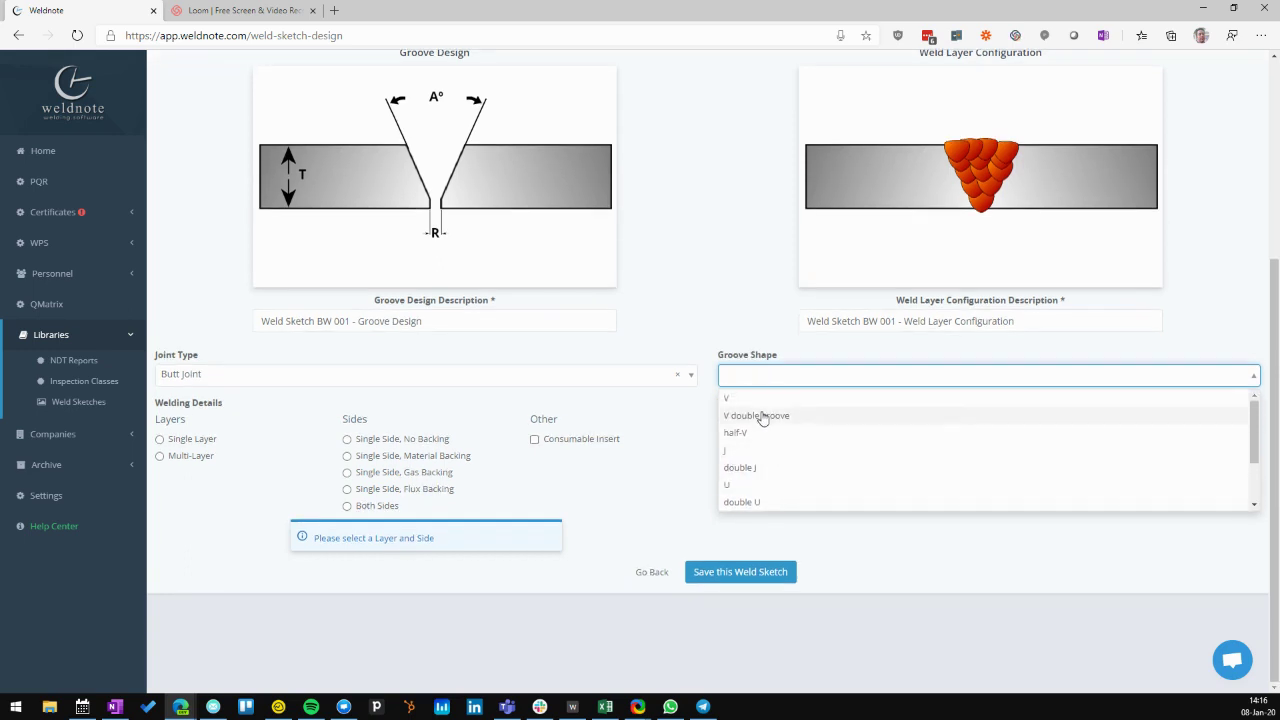
{"action": "left_click", "coordinate": [760, 400]}
Step: Mark the weld Multi-Layer, Single Side No Backing, with weld type Full Penetration Butt Weld only
{"action": "left_click", "coordinate": [191, 459]}
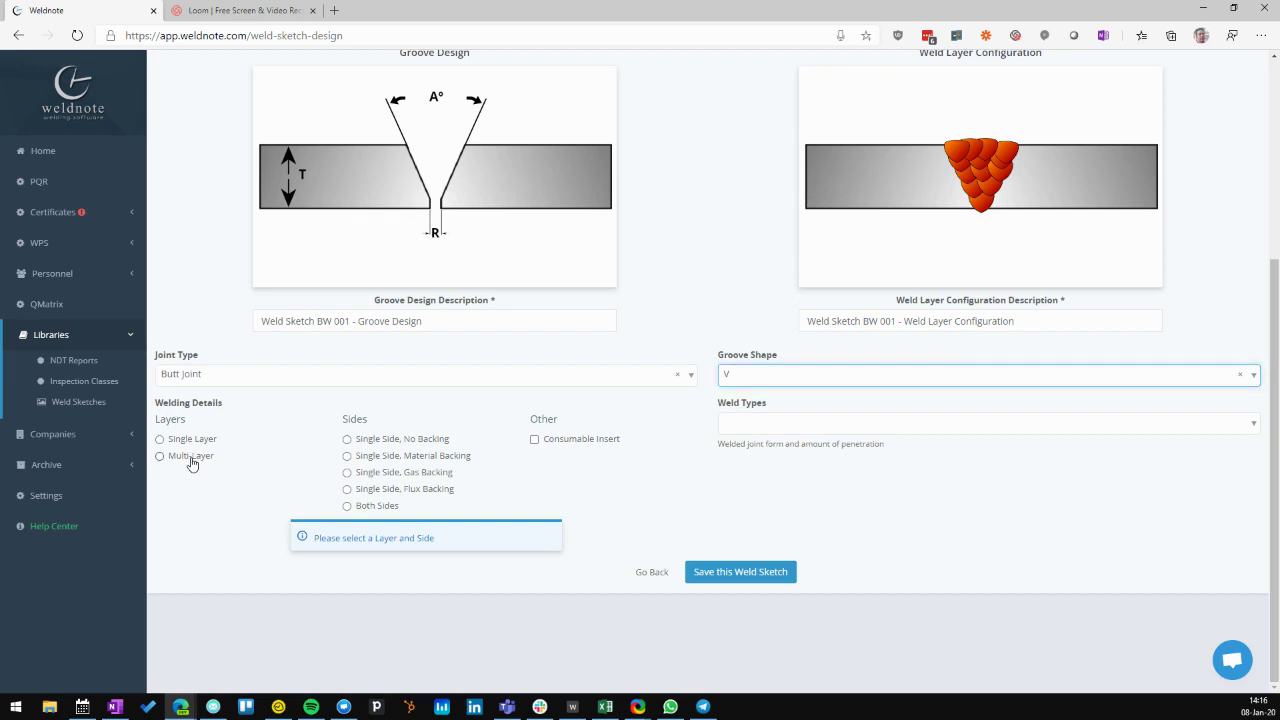
{"action": "left_click", "coordinate": [436, 443]}
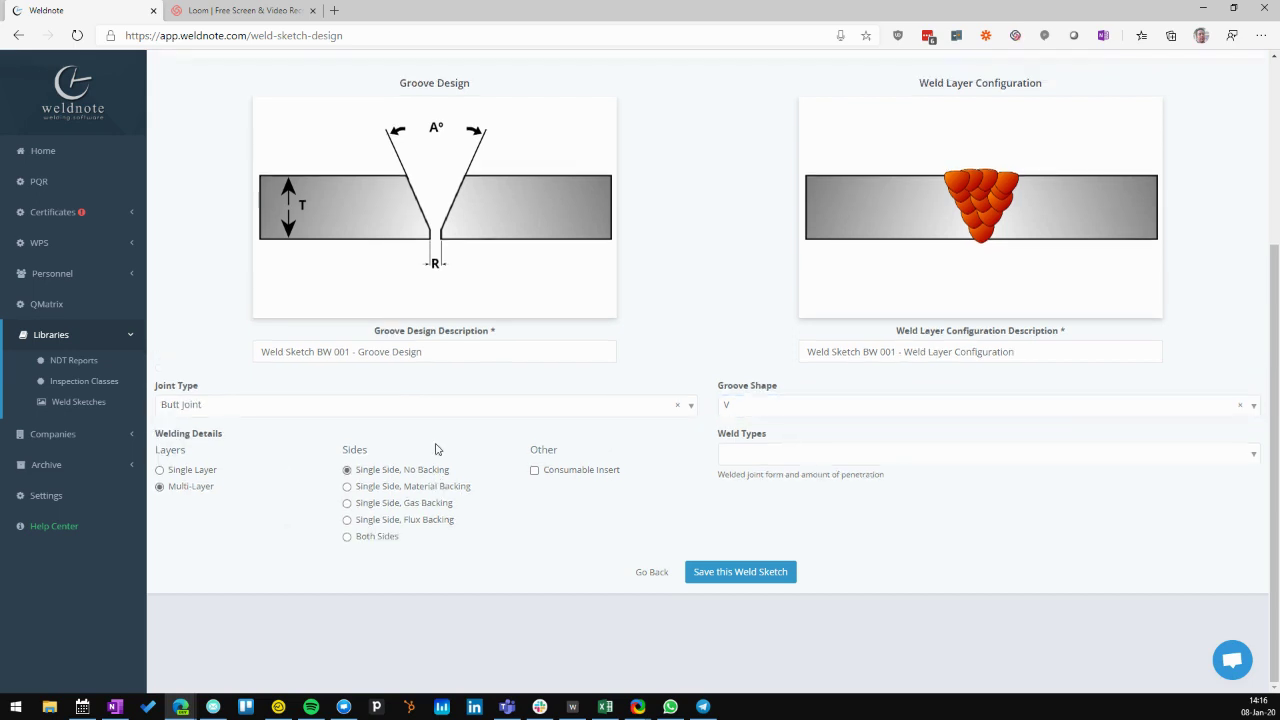
{"action": "left_click", "coordinate": [748, 456]}
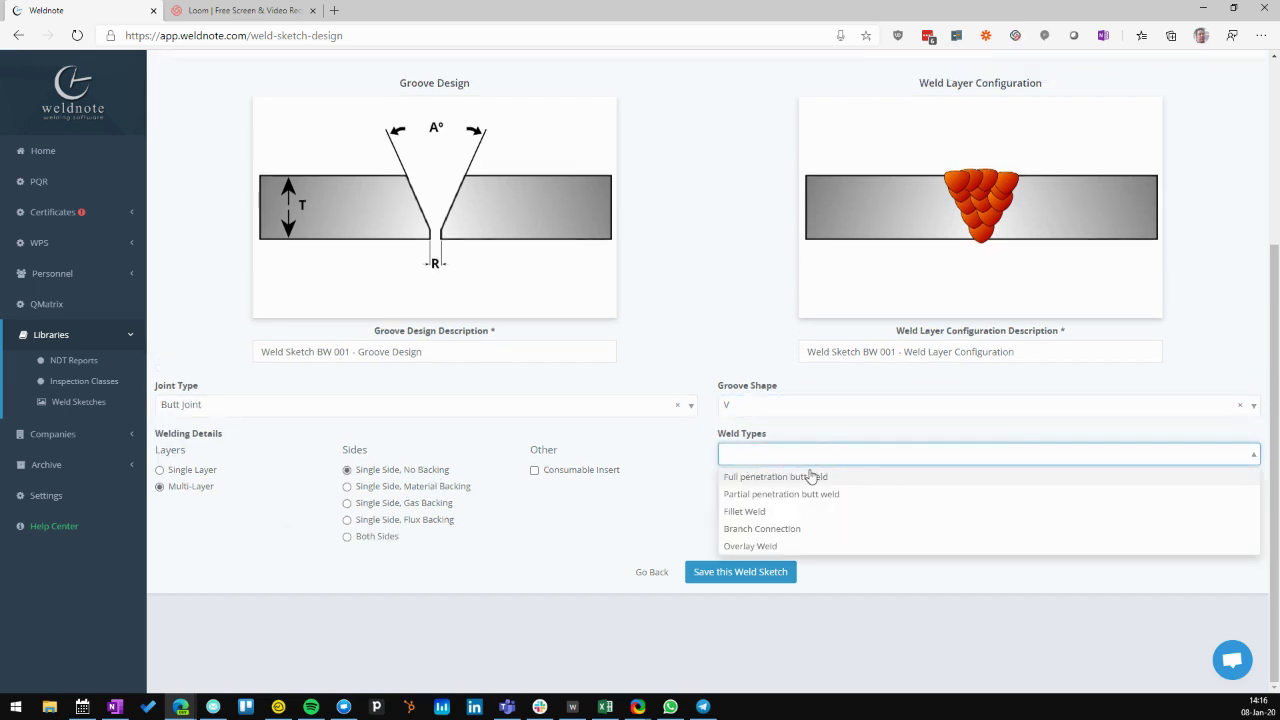
{"action": "left_click", "coordinate": [808, 478]}
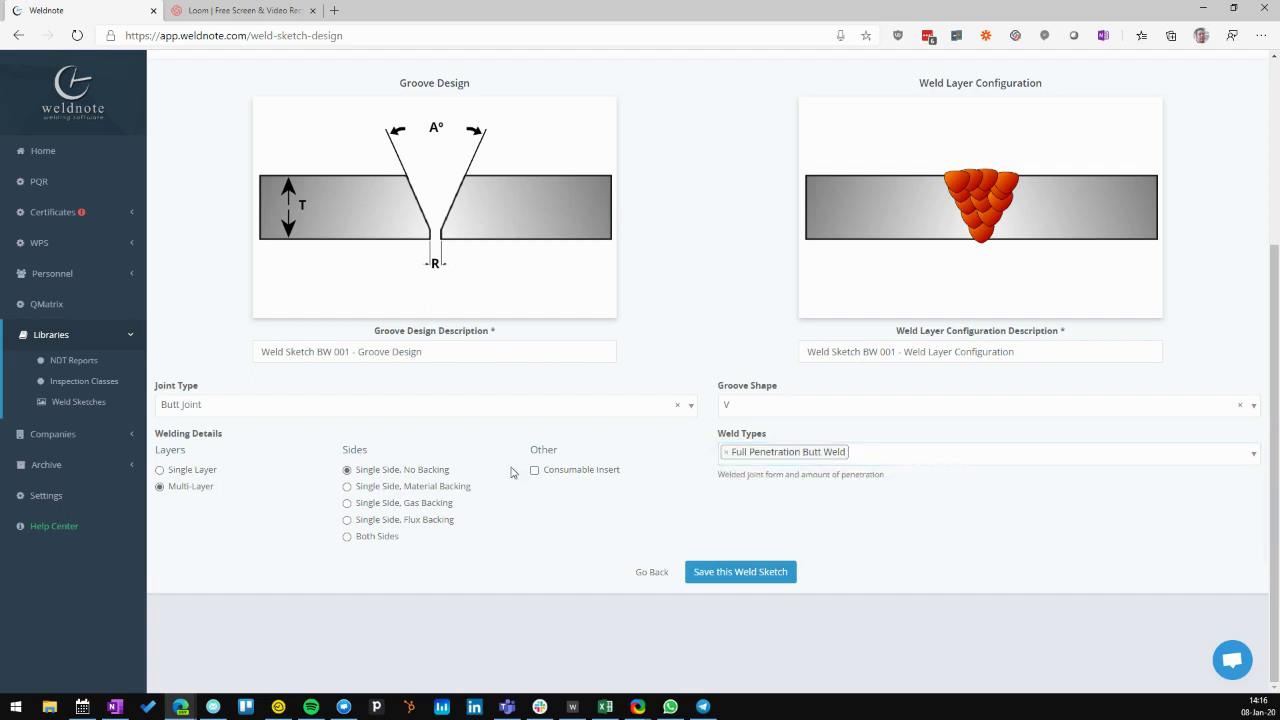
{"action": "left_click", "coordinate": [946, 464]}
{"action": "left_click", "coordinate": [840, 497]}
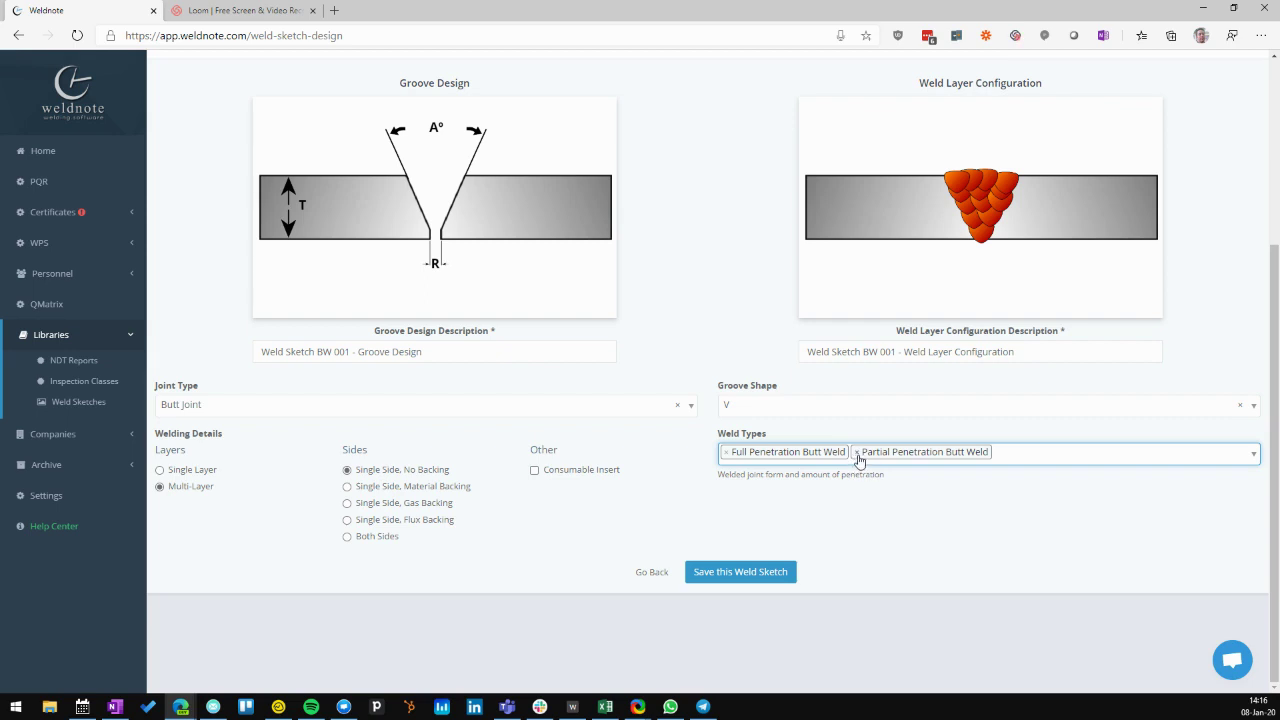
{"action": "left_click", "coordinate": [858, 459]}
{"action": "left_click", "coordinate": [861, 457]}
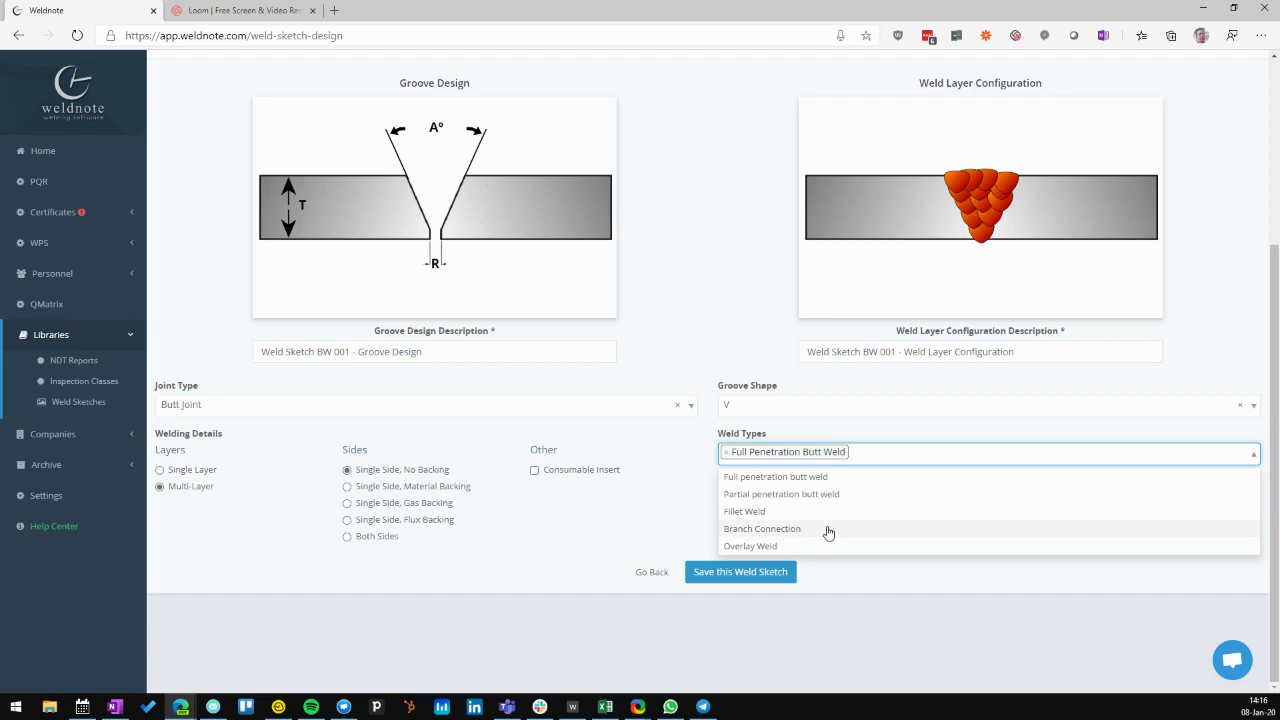
Step: Close the weld type list and save the classified V-groove weld sketch
{"action": "left_click", "coordinate": [850, 600]}
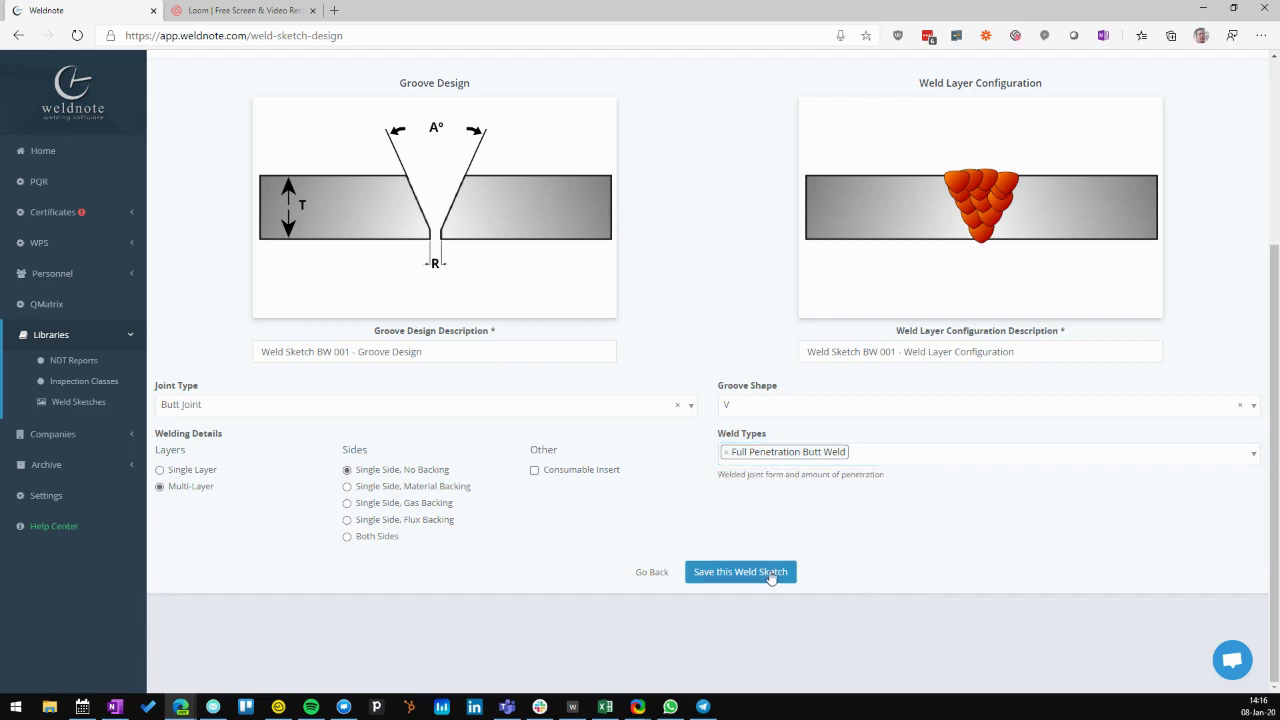
{"action": "left_click", "coordinate": [776, 573]}
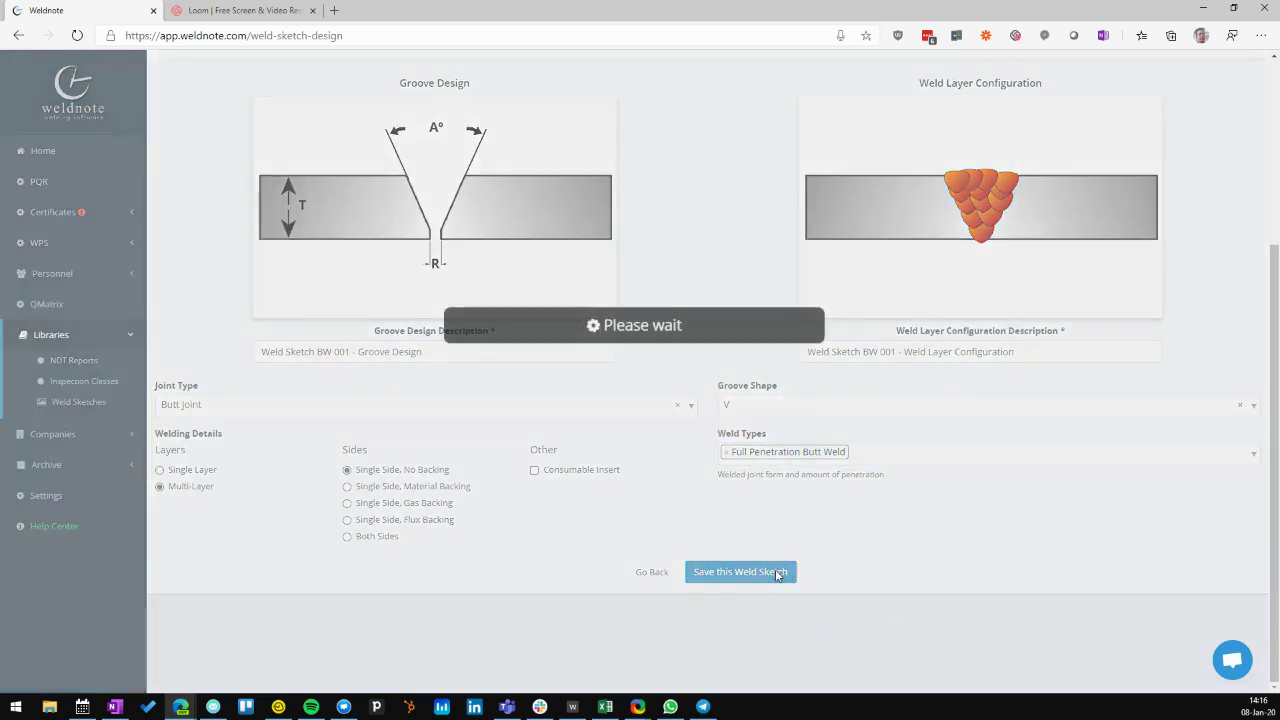